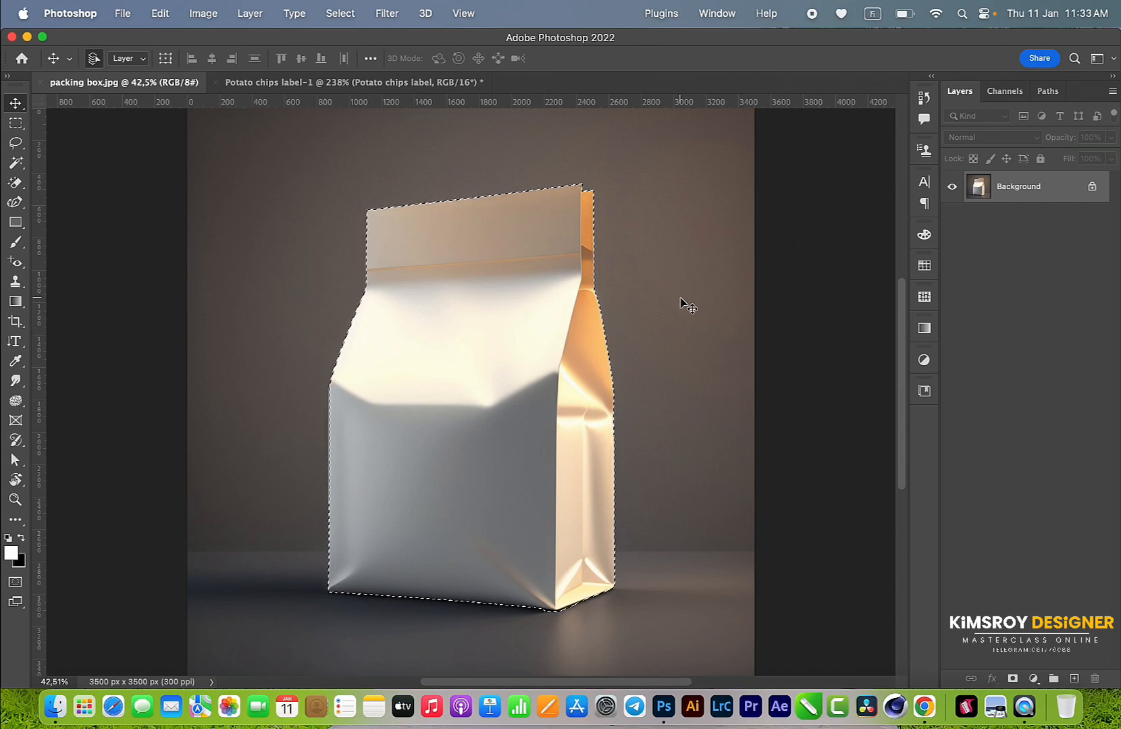
Step: Copy the selected bag from the background onto its own layer and rename that layer Packing 1
{"action": "key", "text": "super+j"}
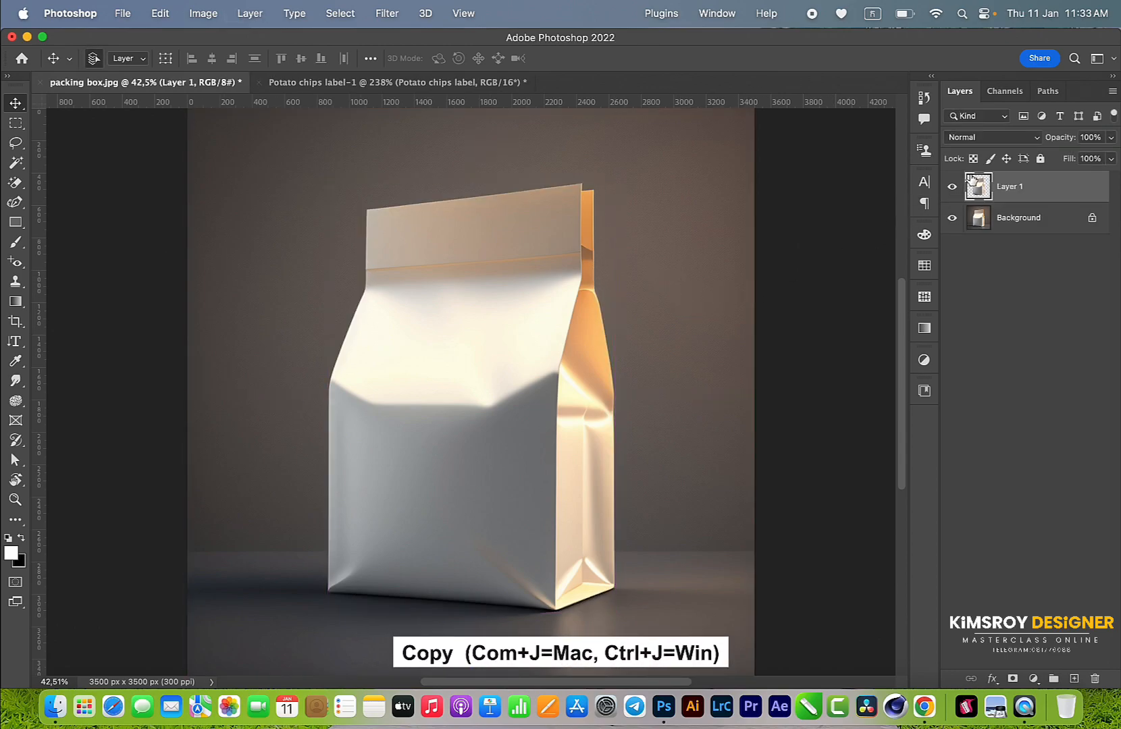
{"action": "left_click", "coordinate": [952, 218]}
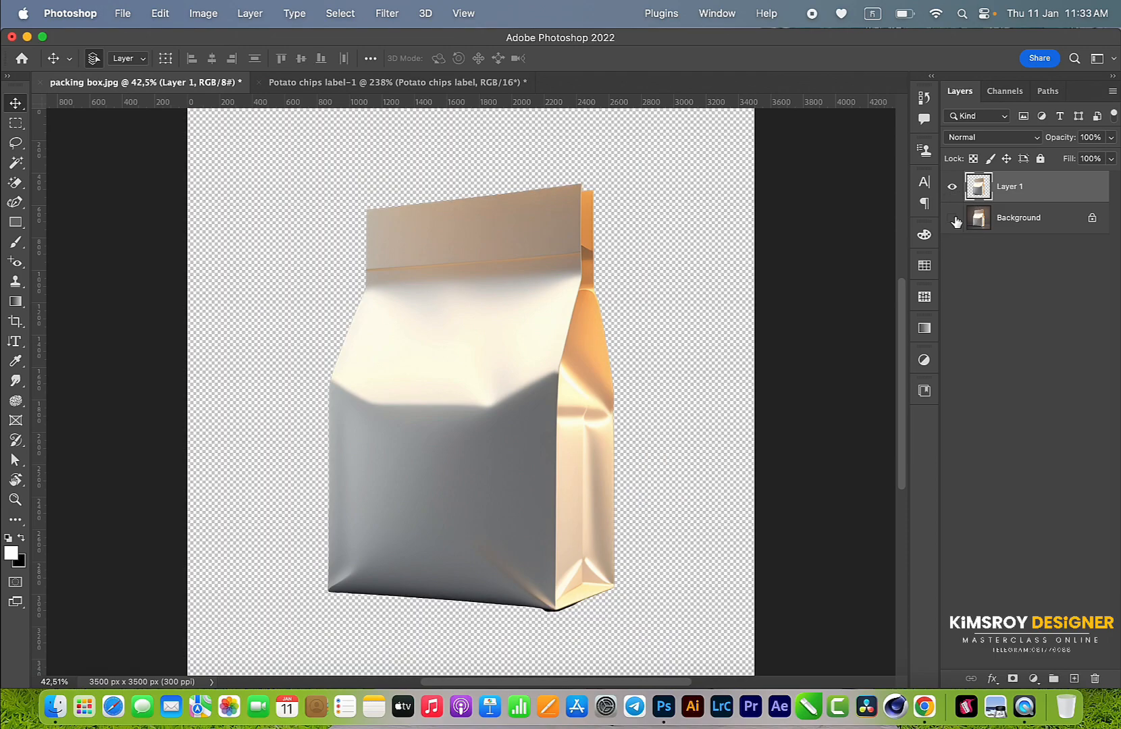
{"action": "left_click", "coordinate": [952, 218]}
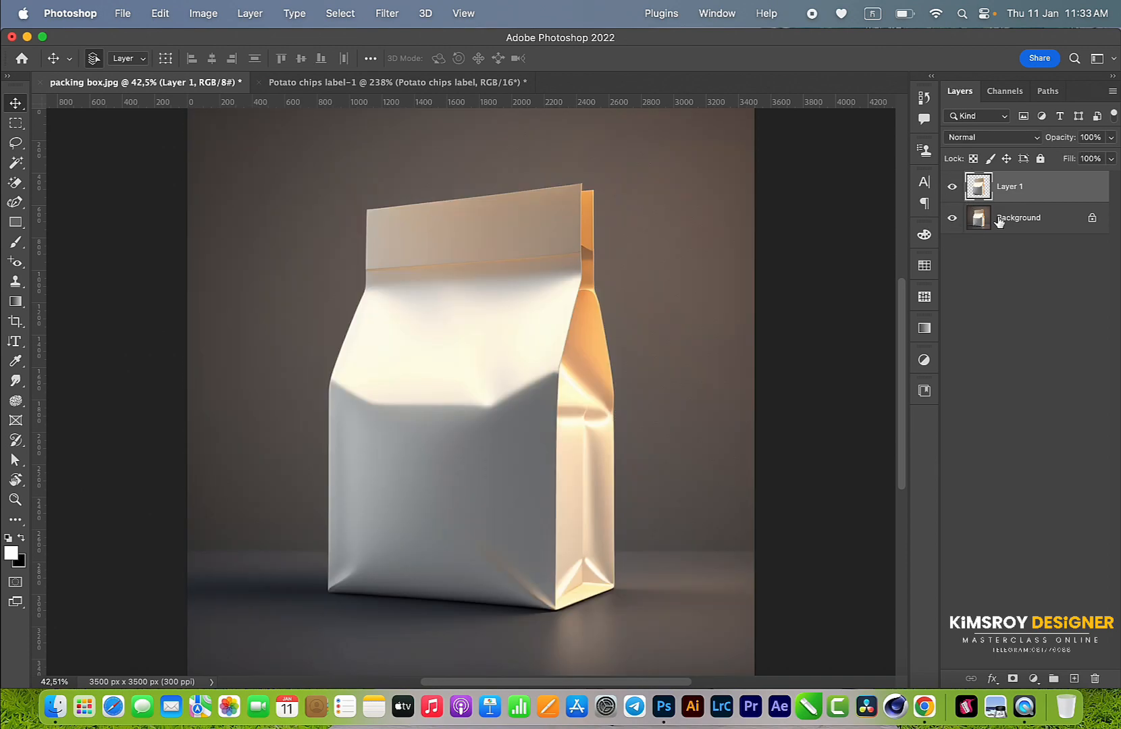
{"action": "double_click", "coordinate": [1014, 189]}
{"action": "type", "text": "Packing"}
{"action": "key", "text": "Return"}
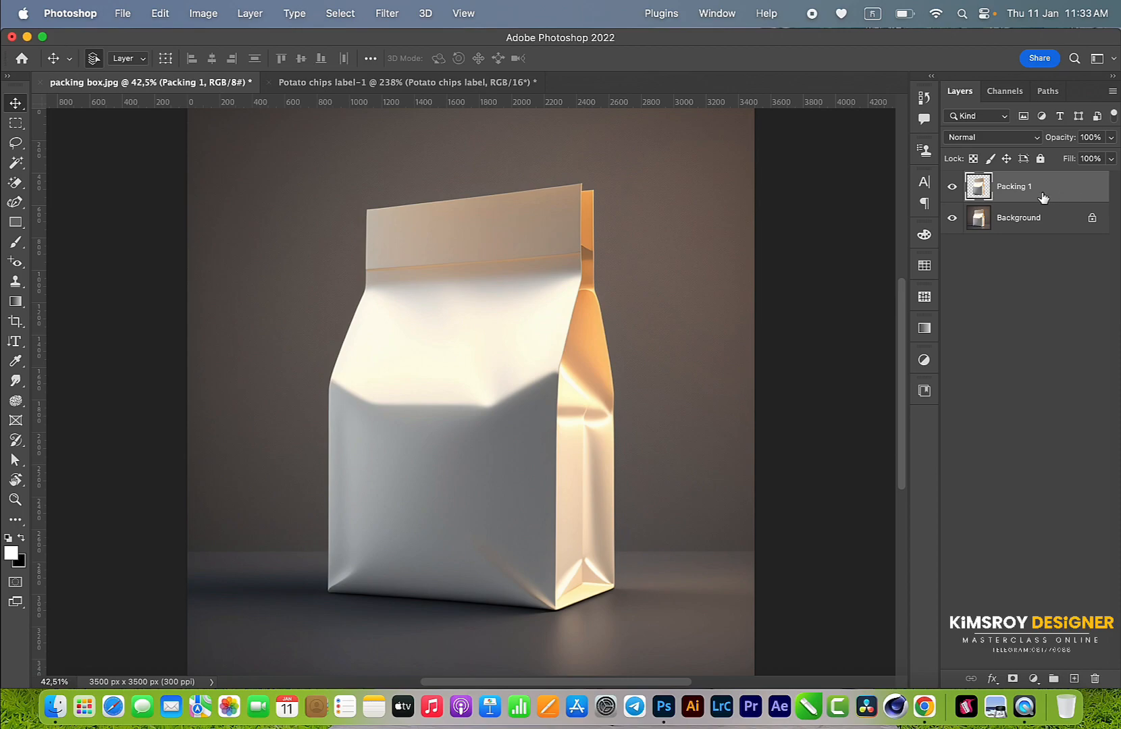
Step: Duplicate the Packing 1 layer three times, then make the original Packing 1 layer active
{"action": "key", "text": "super+j"}
{"action": "key", "text": "super+j"}
{"action": "key", "text": "super+j"}
{"action": "left_click", "coordinate": [1043, 219]}
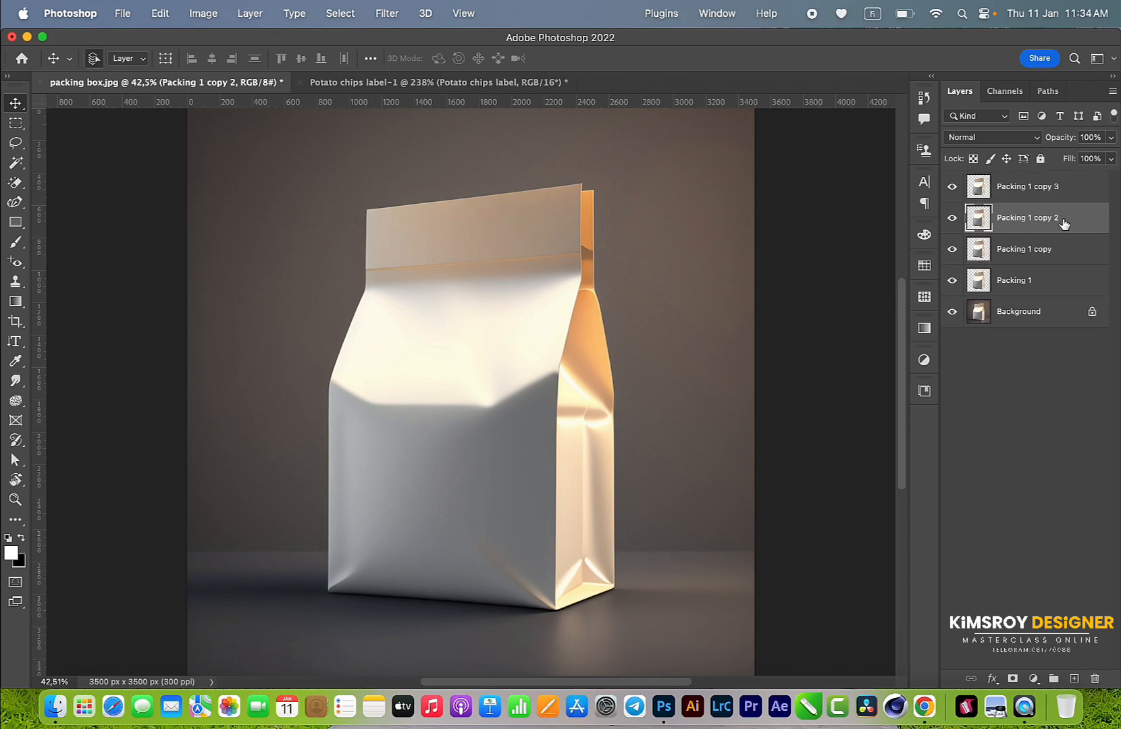
{"action": "left_click", "coordinate": [1041, 253]}
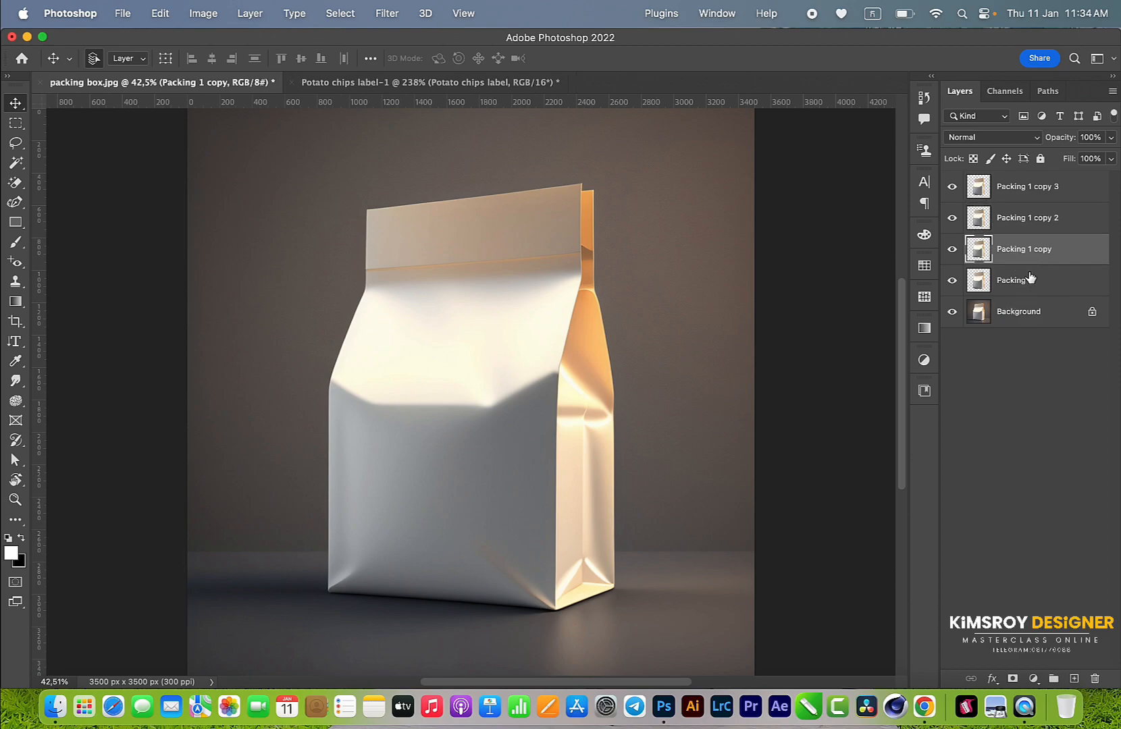
{"action": "left_click", "coordinate": [1029, 277]}
{"action": "left_click", "coordinate": [951, 312]}
{"action": "left_click", "coordinate": [952, 313]}
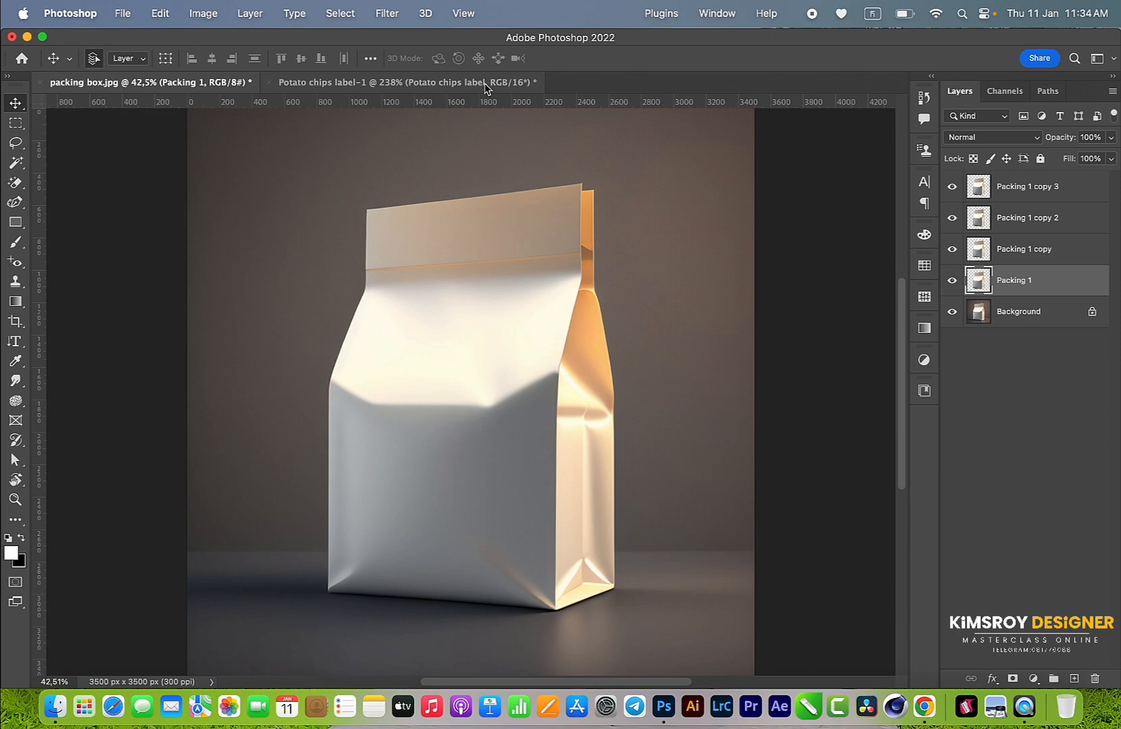
Step: Bring the Potato chips label artwork from its document into packing box.jpg directly above Packing 1, accepting the bit-depth difference
{"action": "left_click", "coordinate": [503, 81]}
{"action": "left_click_drag", "start_coordinate": [534, 205], "coordinate": [479, 331]}
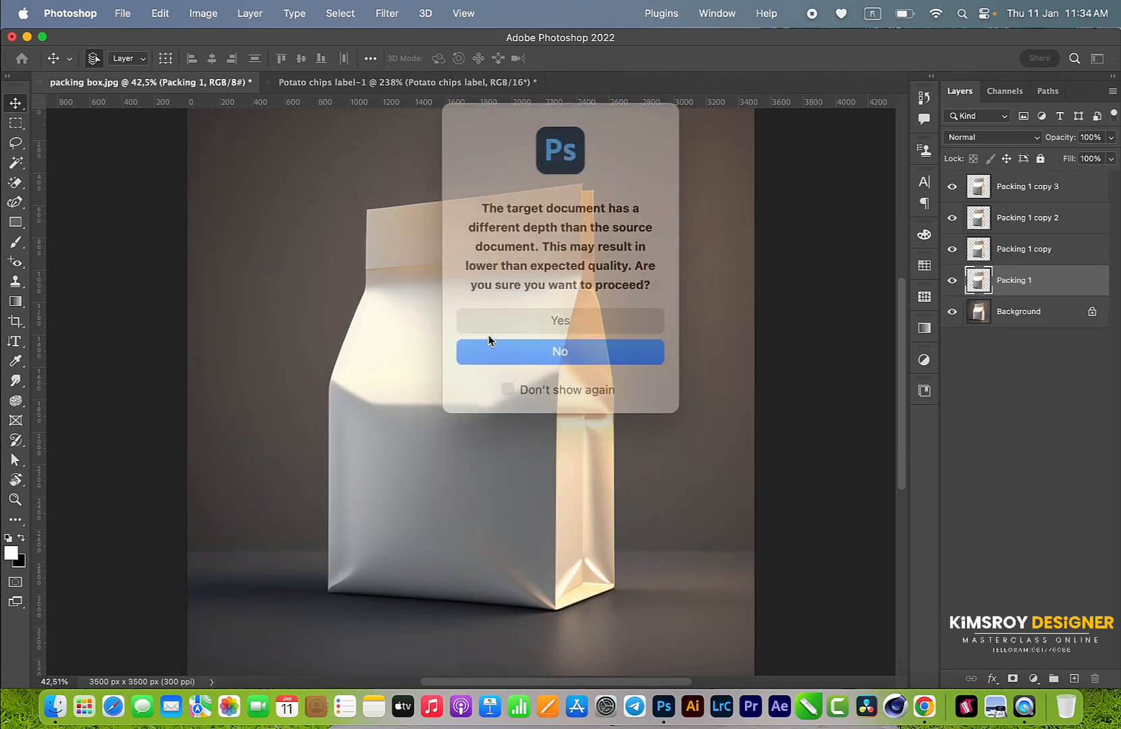
{"action": "left_click", "coordinate": [572, 312]}
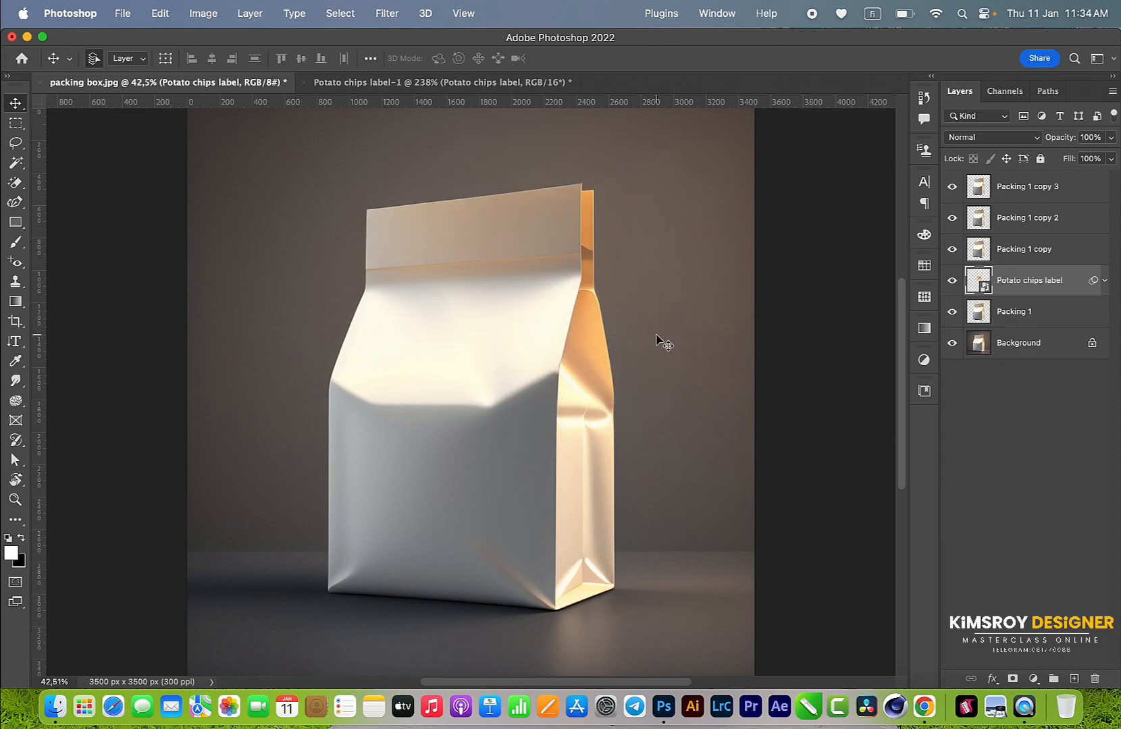
Step: Hide the three Packing 1 copies, then move and scale the label to about 424% so it covers the bag
{"action": "left_click_drag", "start_coordinate": [953, 249], "coordinate": [953, 186]}
{"action": "left_click_drag", "start_coordinate": [488, 341], "coordinate": [450, 350]}
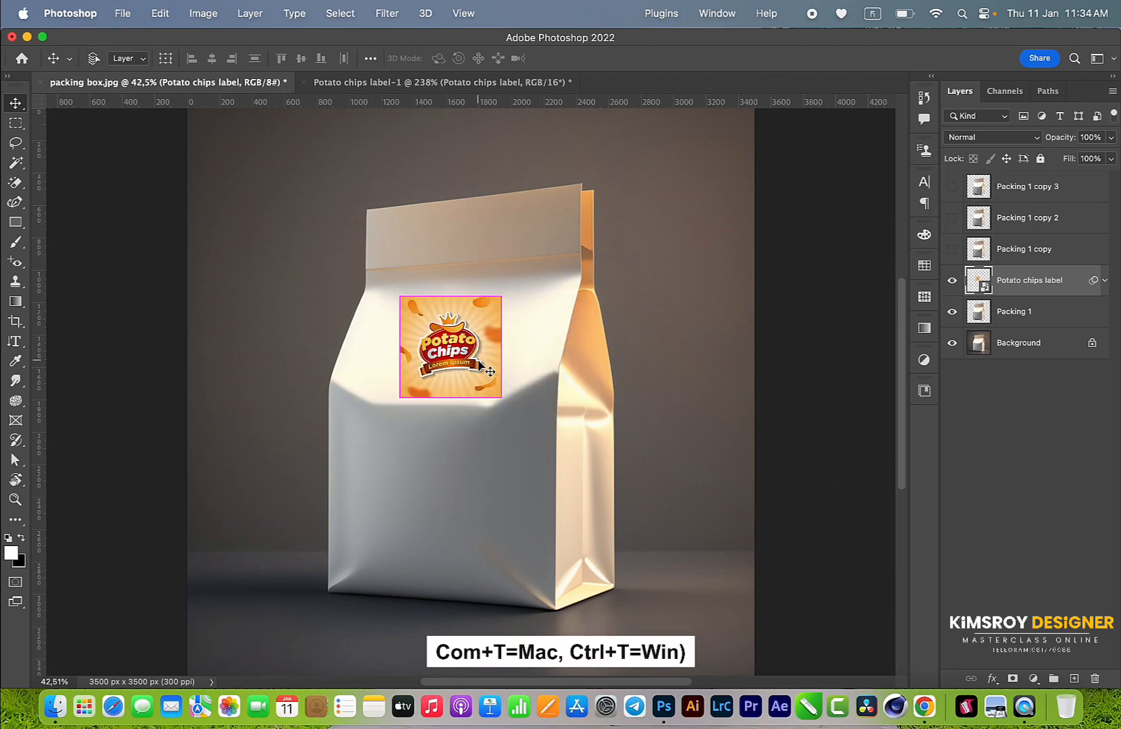
{"action": "key", "text": "super+t"}
{"action": "left_click_drag", "start_coordinate": [498, 397], "coordinate": [579, 511]}
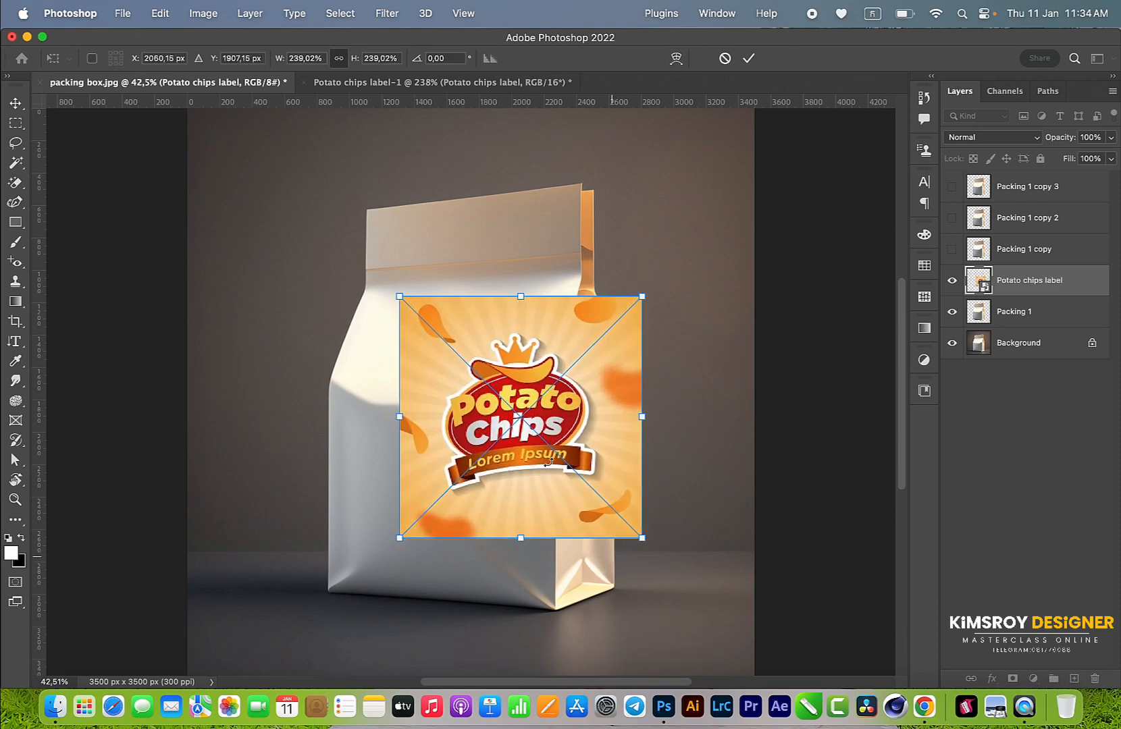
{"action": "left_click_drag", "start_coordinate": [399, 295], "coordinate": [286, 182]}
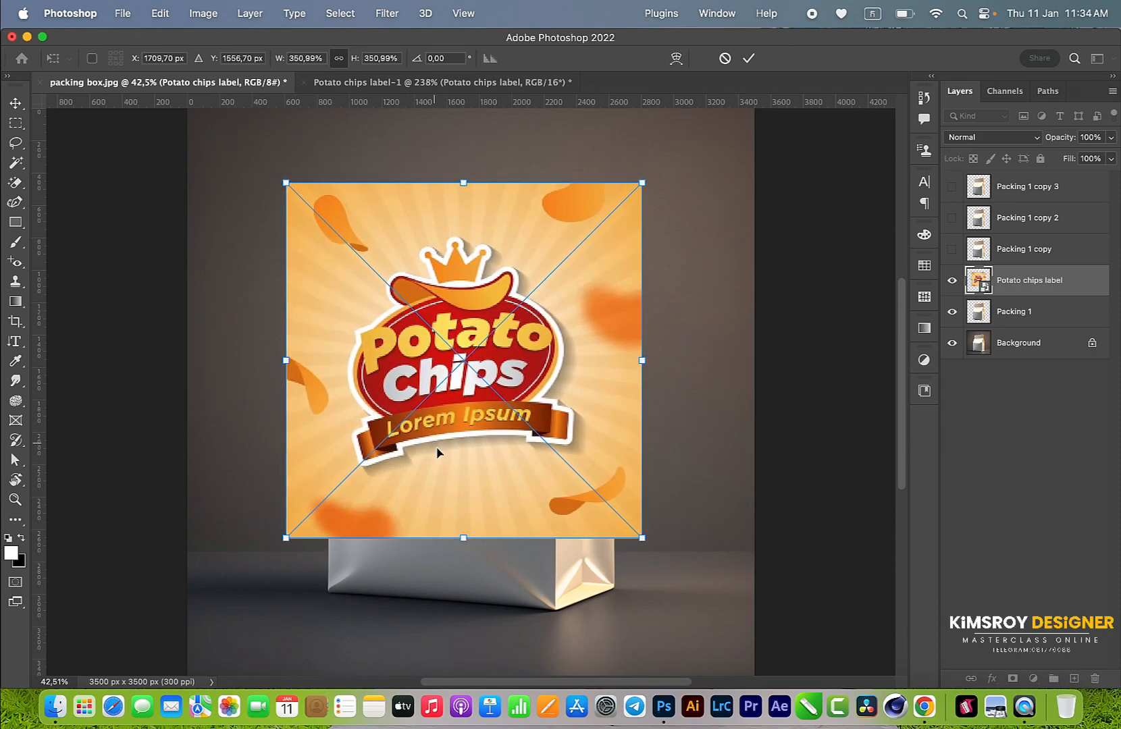
{"action": "left_click_drag", "start_coordinate": [469, 540], "coordinate": [481, 612]}
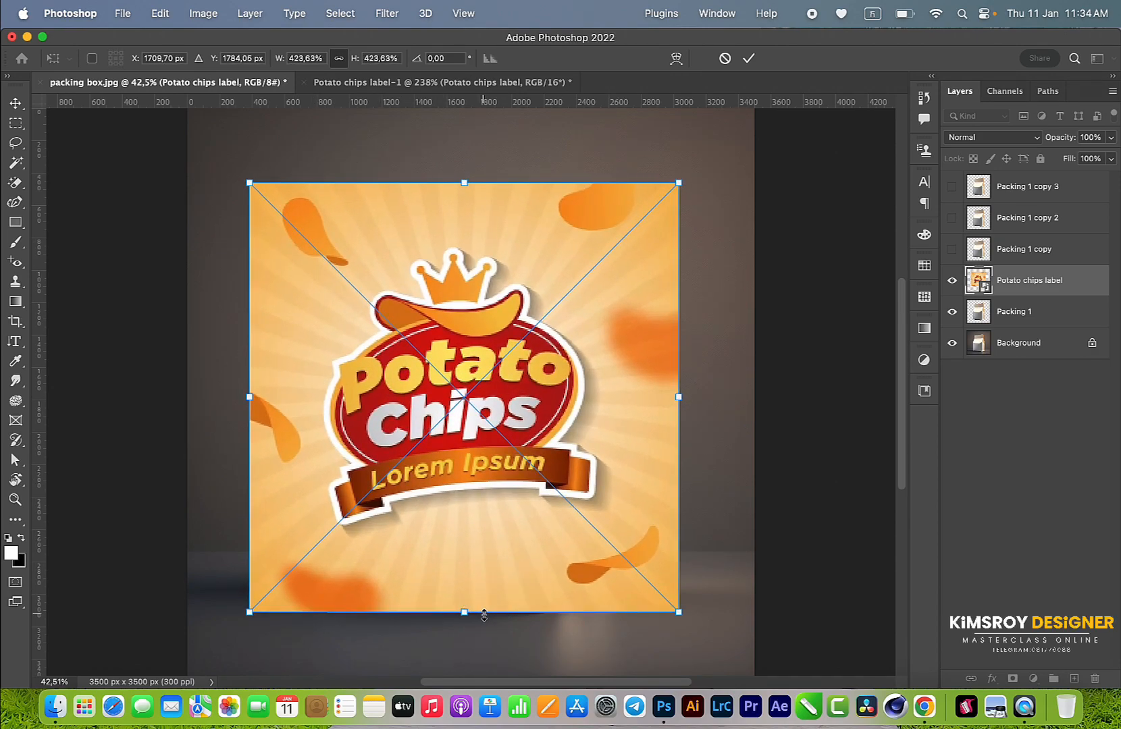
{"action": "left_click", "coordinate": [745, 60]}
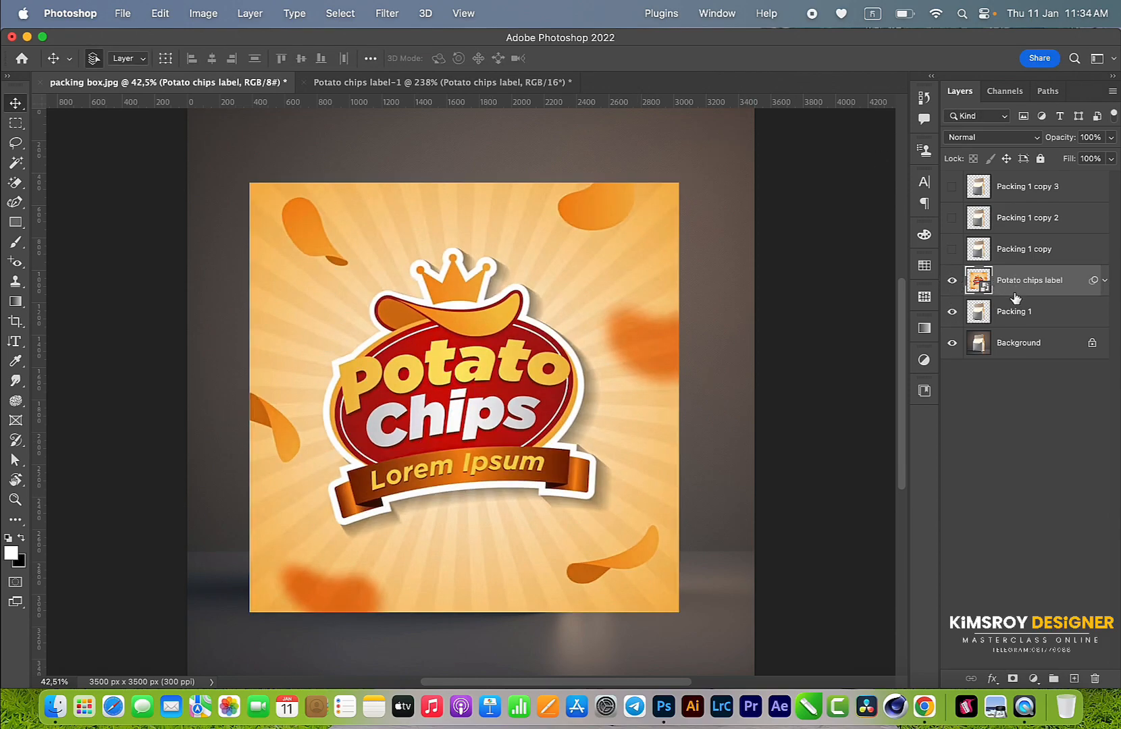
Step: Clip the Potato chips label layer to the Packing 1 layer with a clipping mask
{"action": "right_click", "coordinate": [1015, 294]}
{"action": "scroll", "coordinate": [879, 467], "scroll_direction": "down", "scroll_amount": 5}
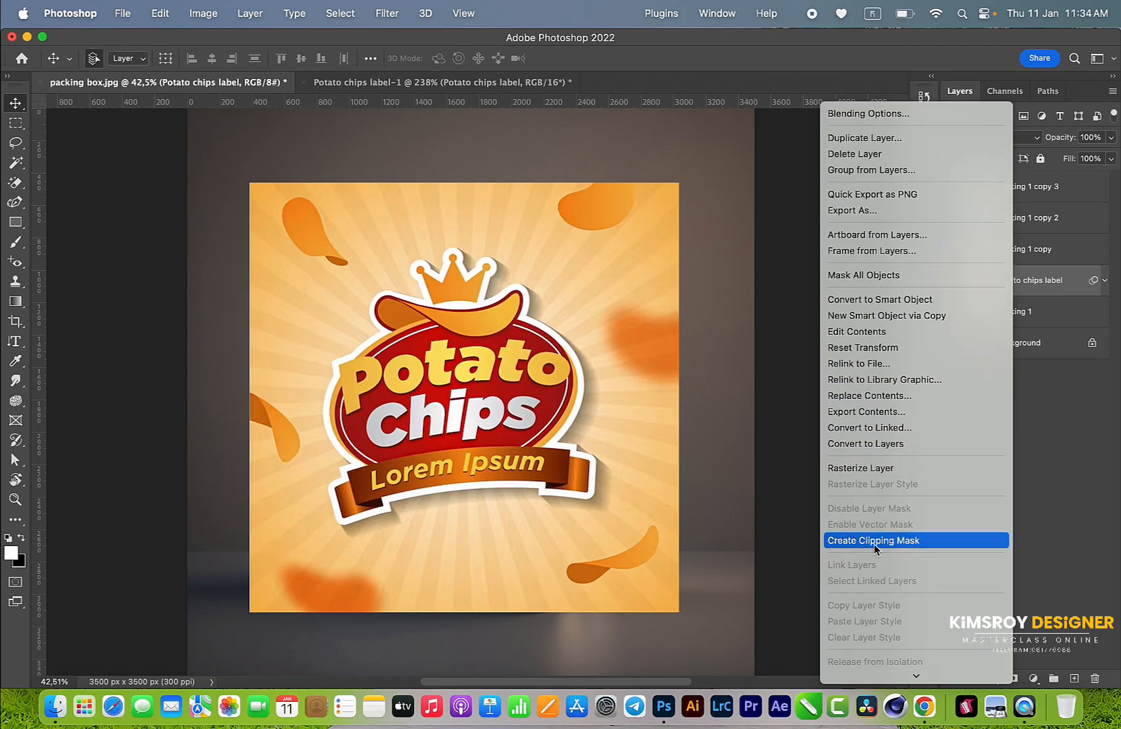
{"action": "left_click", "coordinate": [902, 541]}
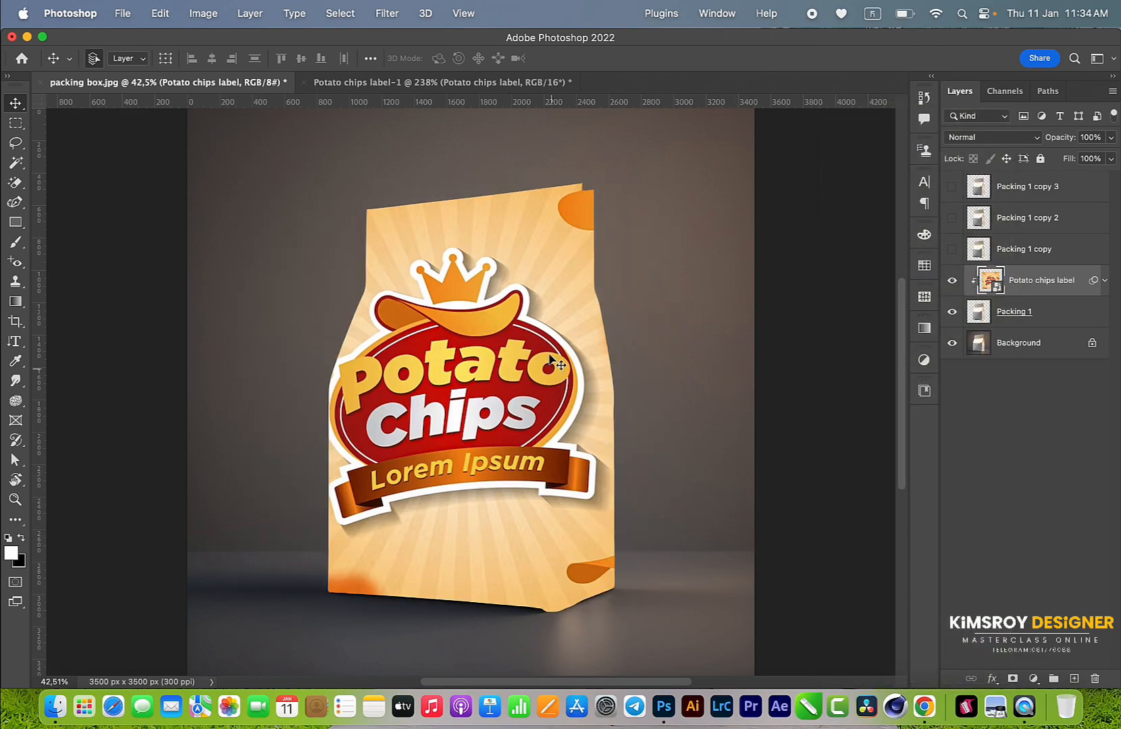
Step: Scale the clipped label to about 430%, roughly 2693 px square, and recentre it over the bag
{"action": "key", "text": "super+t"}
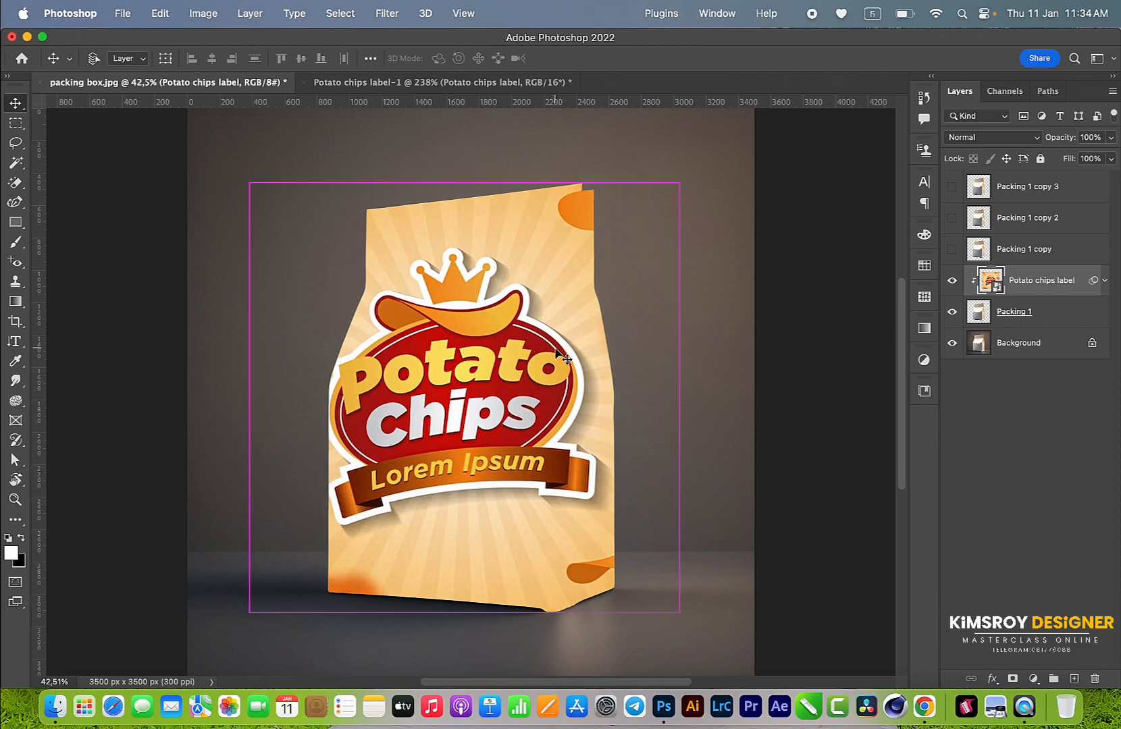
{"action": "left_click_drag", "start_coordinate": [490, 528], "coordinate": [510, 531]}
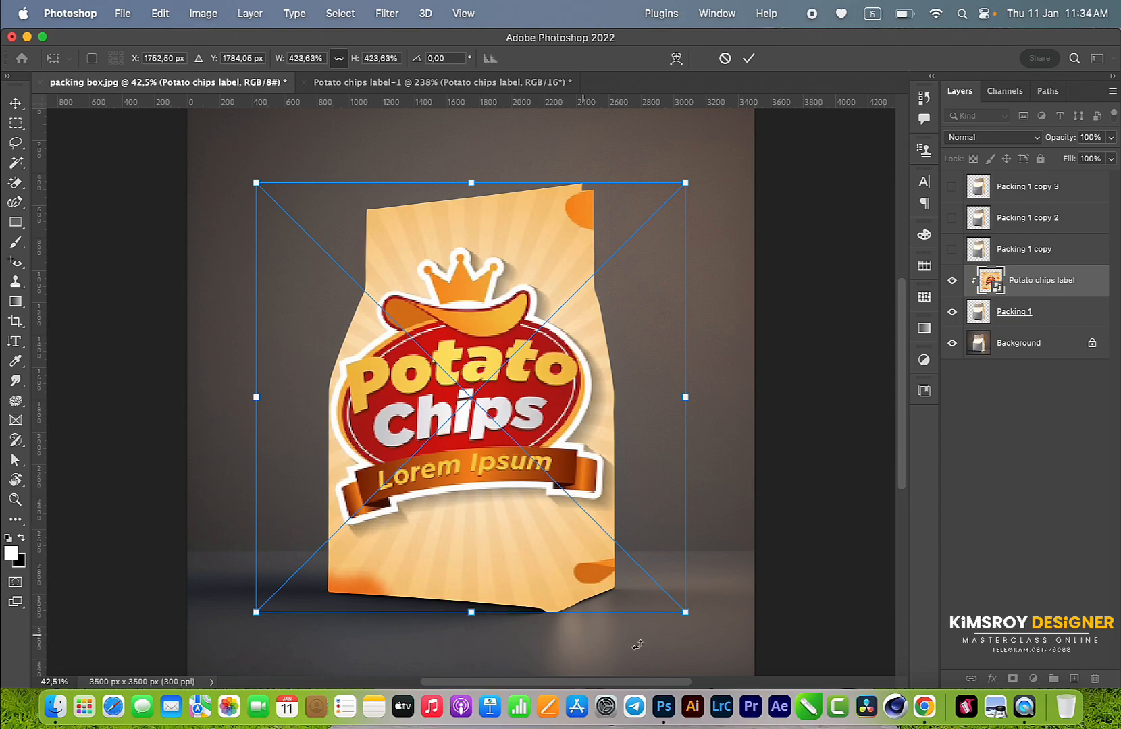
{"action": "left_click_drag", "start_coordinate": [686, 612], "coordinate": [692, 618]}
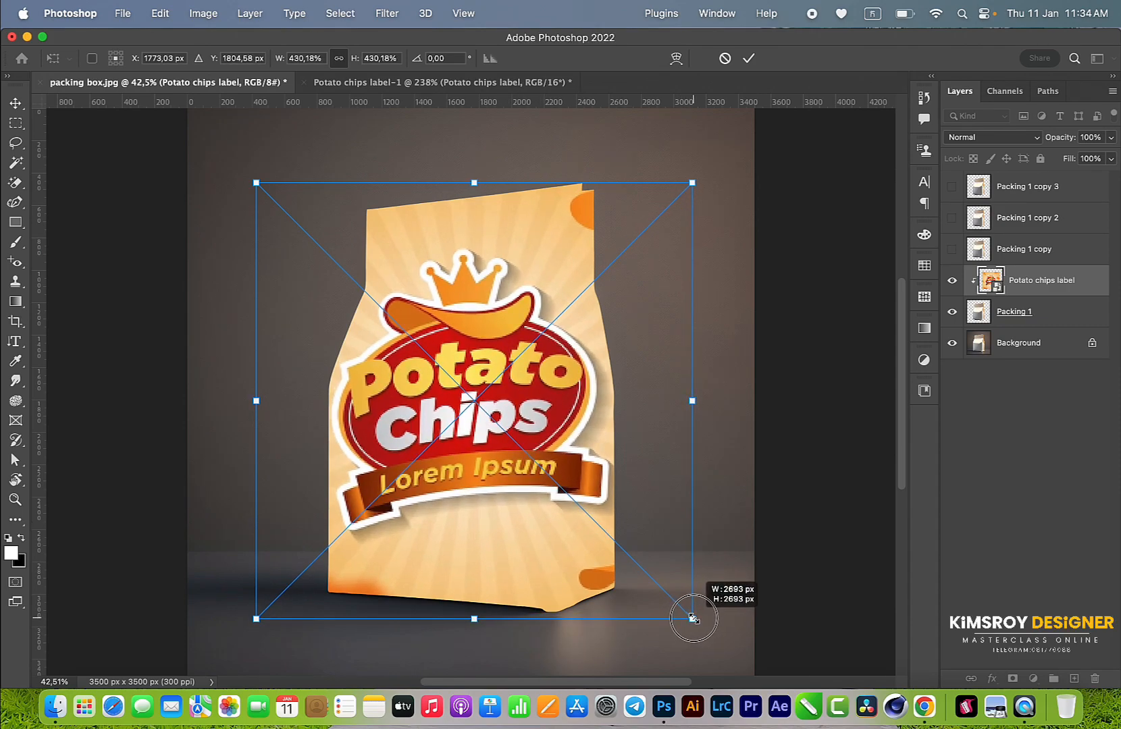
{"action": "left_click_drag", "start_coordinate": [560, 248], "coordinate": [561, 243]}
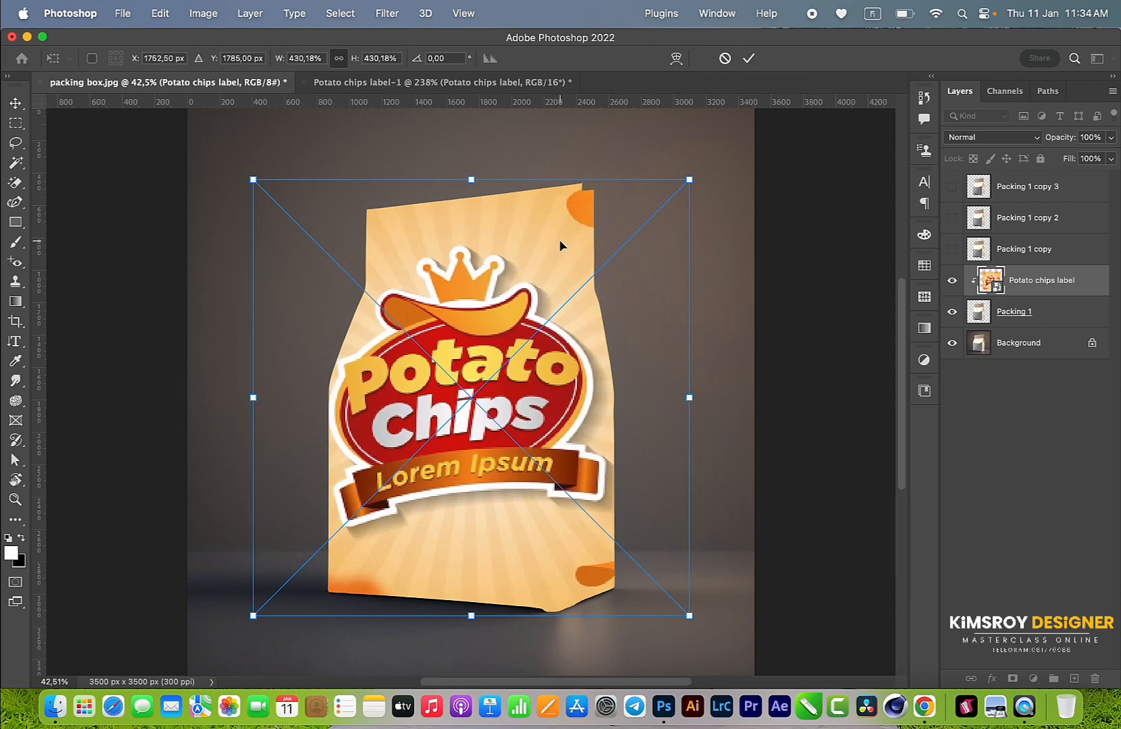
{"action": "left_click", "coordinate": [748, 58]}
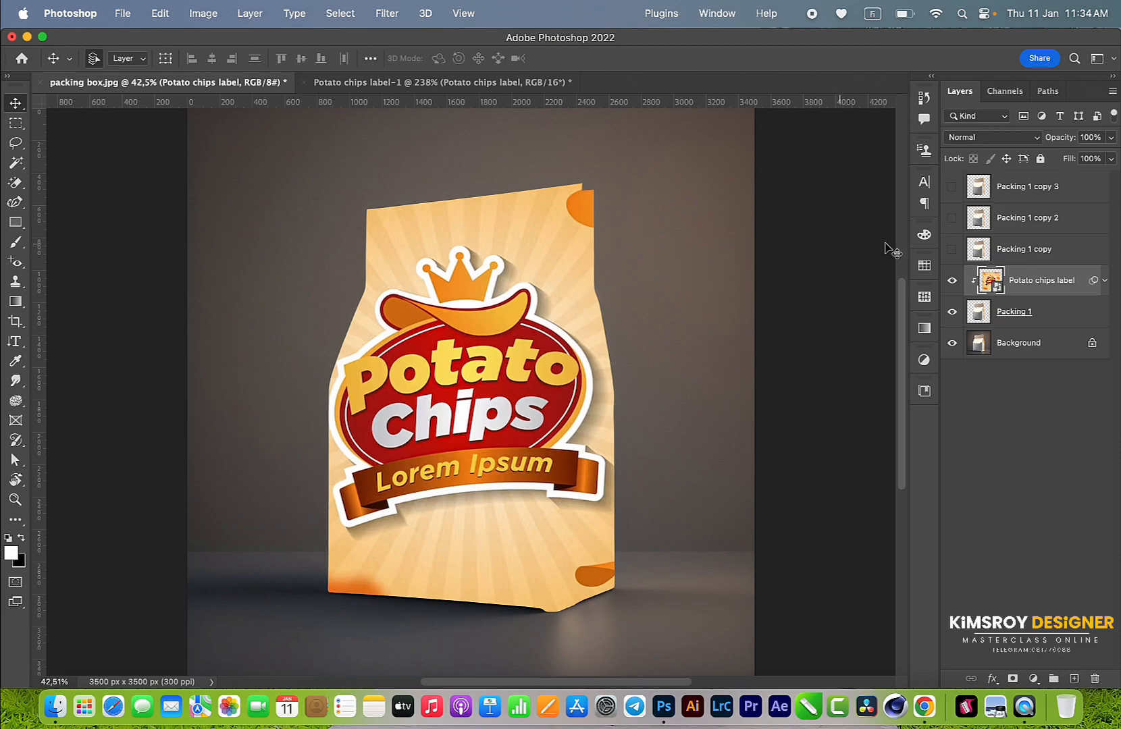
Step: Show the Packing 1 copy layer and set its blend mode to Linear Burn
{"action": "left_click", "coordinate": [1033, 254]}
{"action": "left_click", "coordinate": [951, 250]}
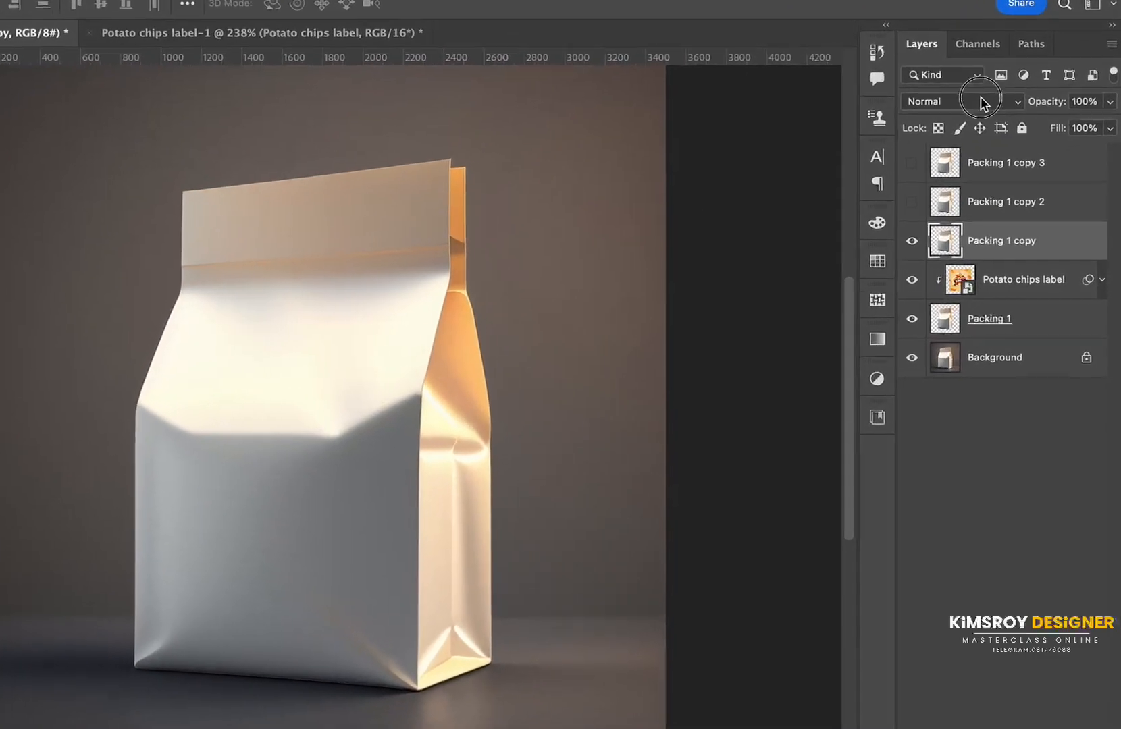
{"action": "left_click", "coordinate": [1009, 138]}
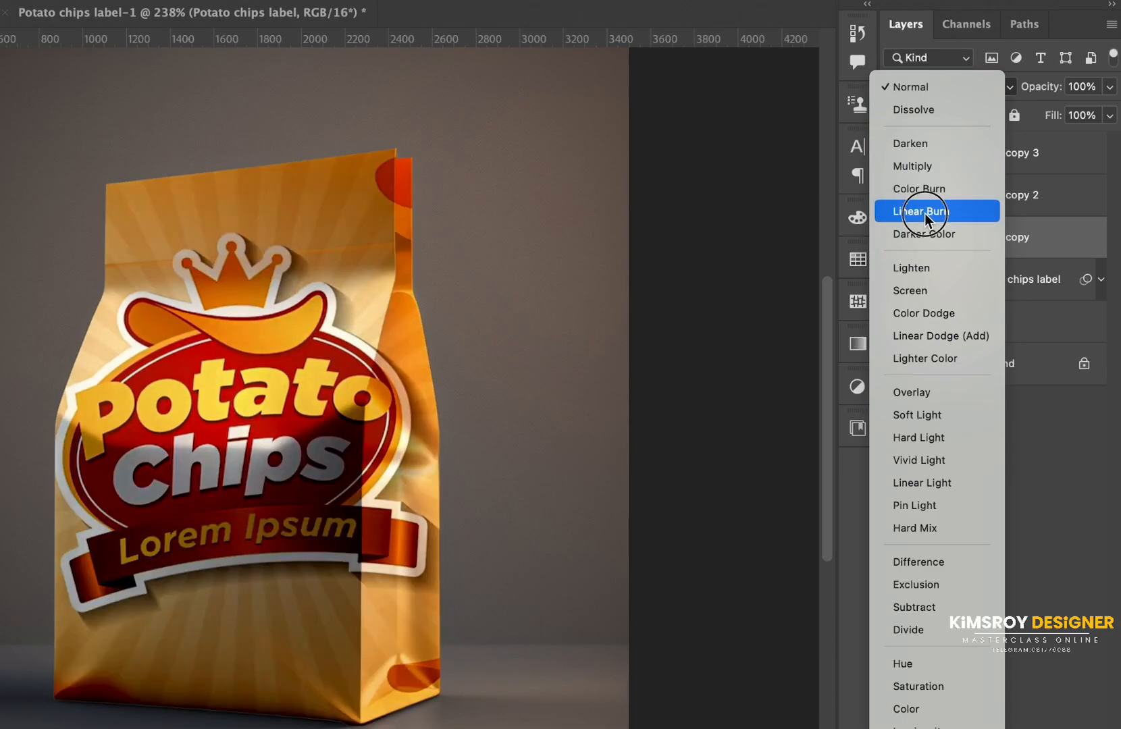
{"action": "left_click", "coordinate": [925, 212]}
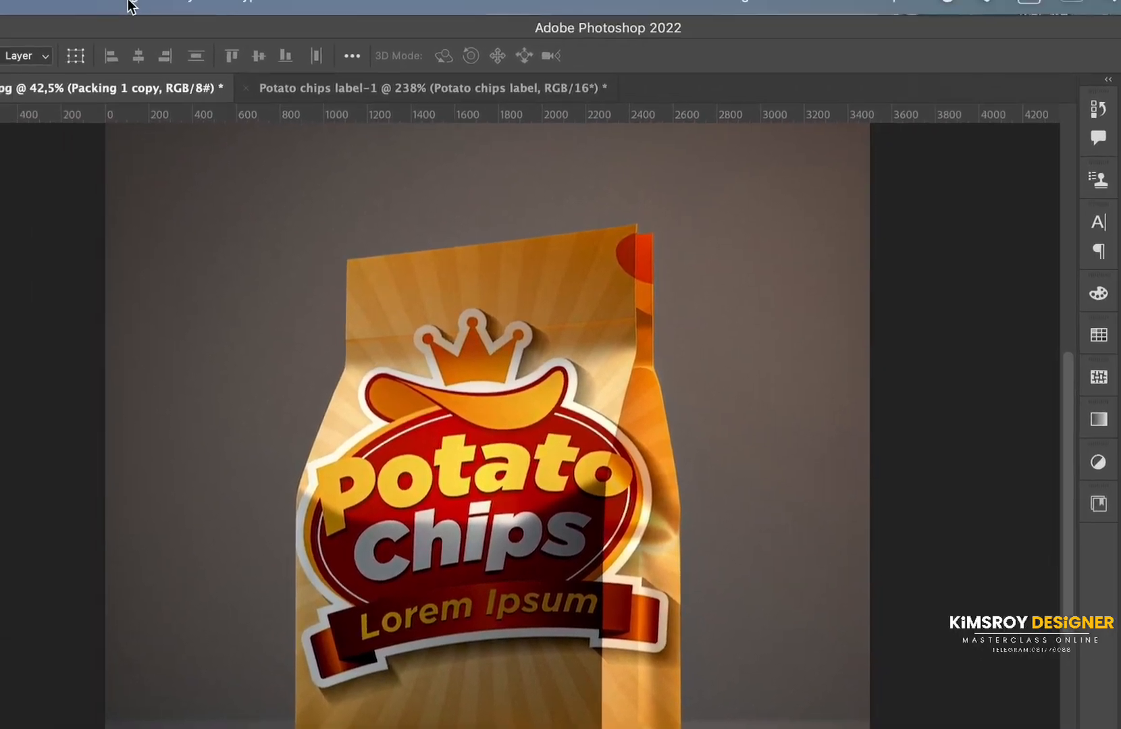
Step: Apply Levels to Packing 1 copy with the black output level at 160, and compare the bag with and without the layer
{"action": "left_click", "coordinate": [196, 18]}
{"action": "mouse_move", "coordinate": [222, 86]}
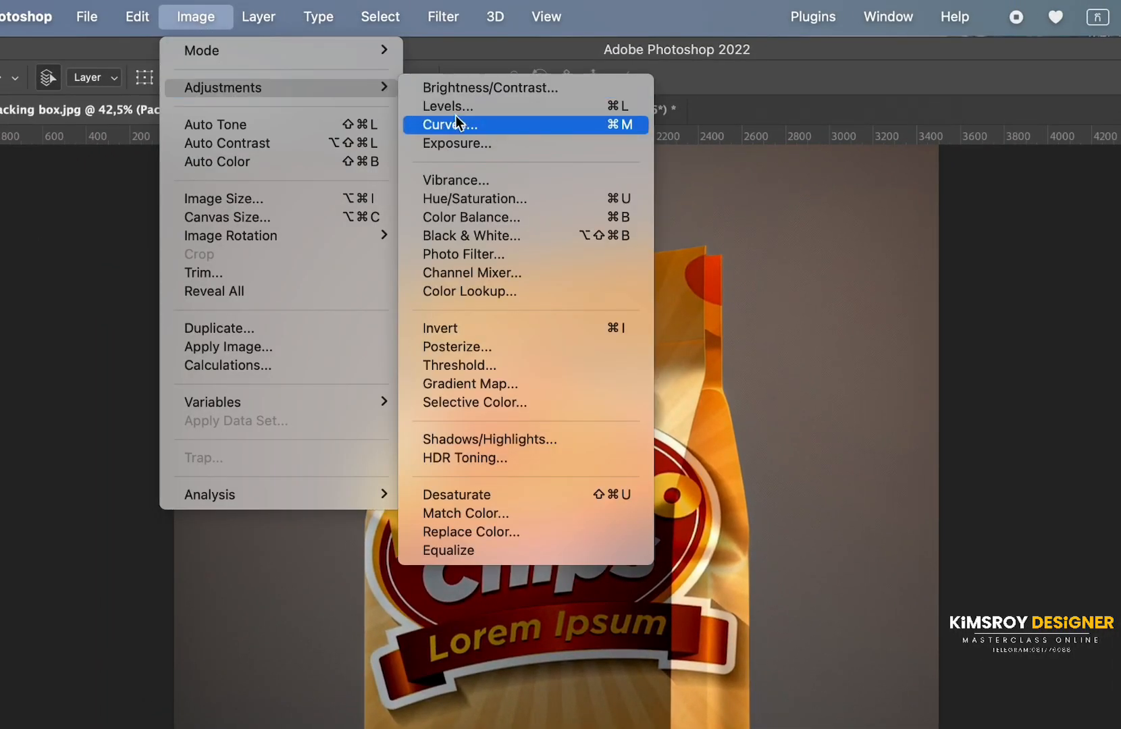
{"action": "left_click", "coordinate": [562, 107]}
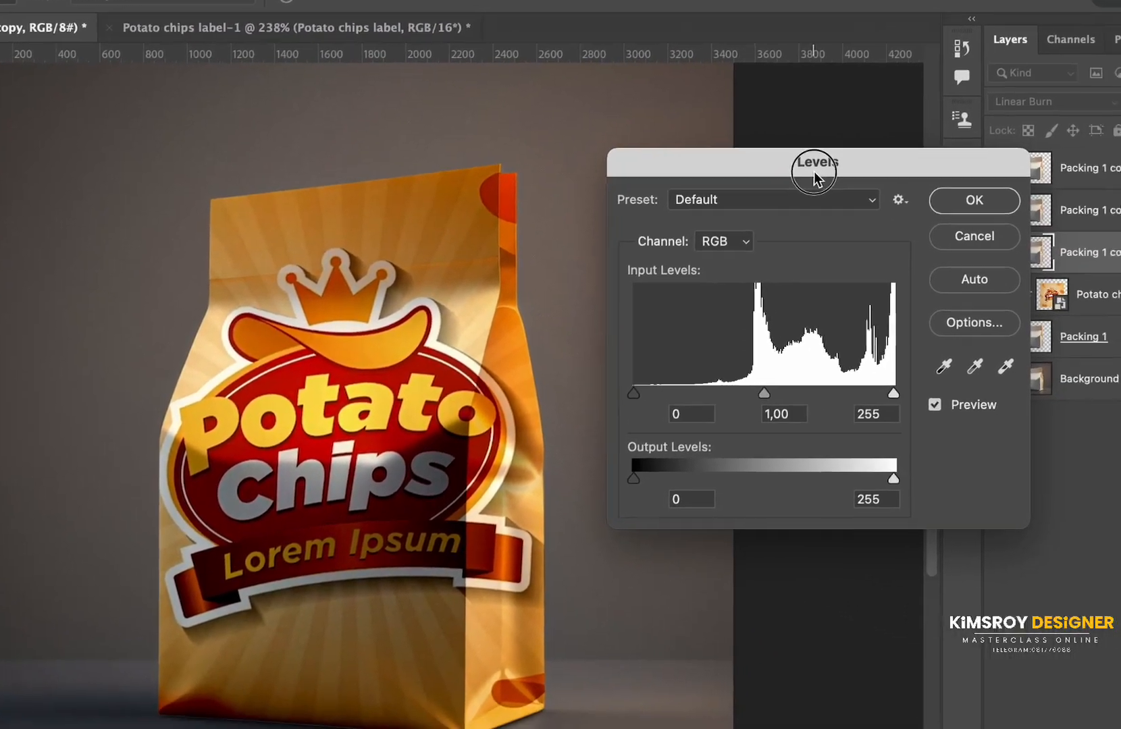
{"action": "left_click_drag", "start_coordinate": [814, 171], "coordinate": [676, 101]}
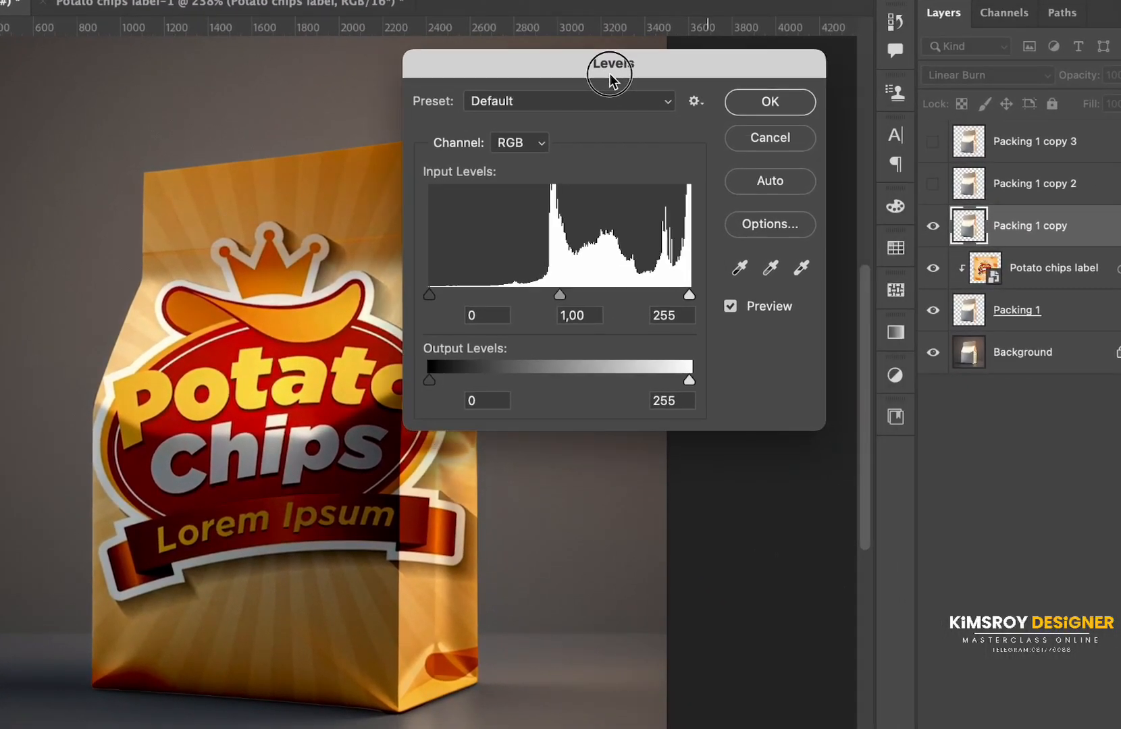
{"action": "left_click_drag", "start_coordinate": [495, 410], "coordinate": [508, 410]}
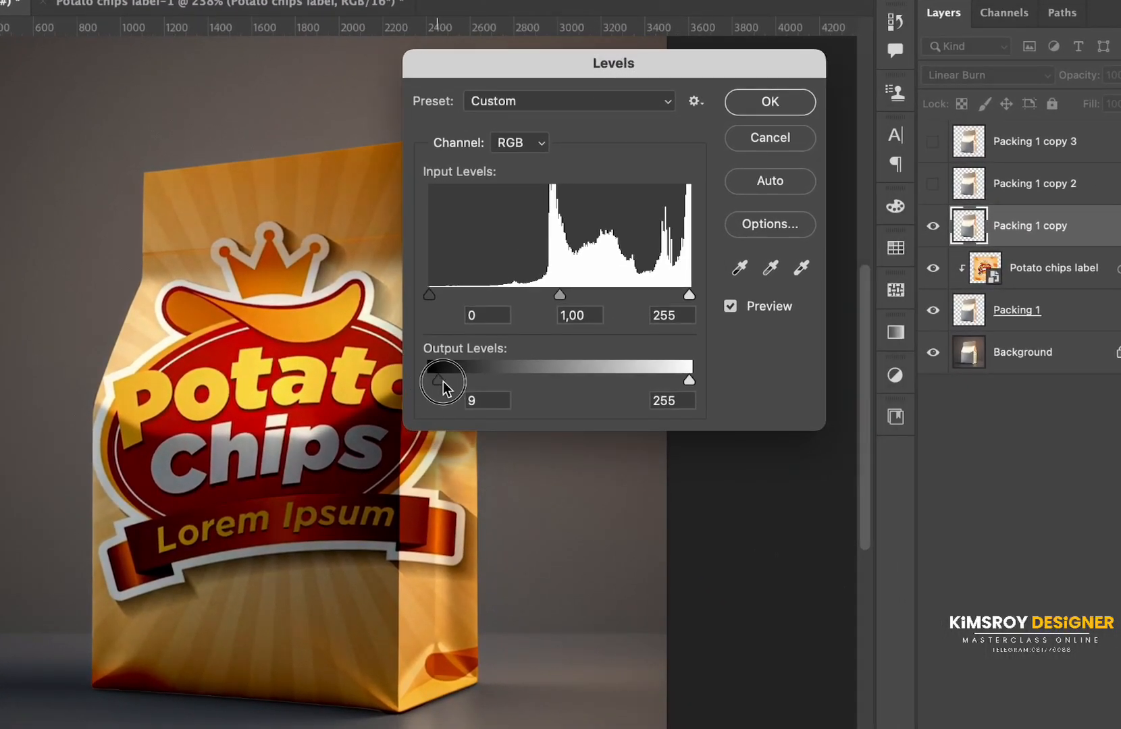
{"action": "left_click_drag", "start_coordinate": [444, 384], "coordinate": [592, 401]}
{"action": "key", "text": "shift"}
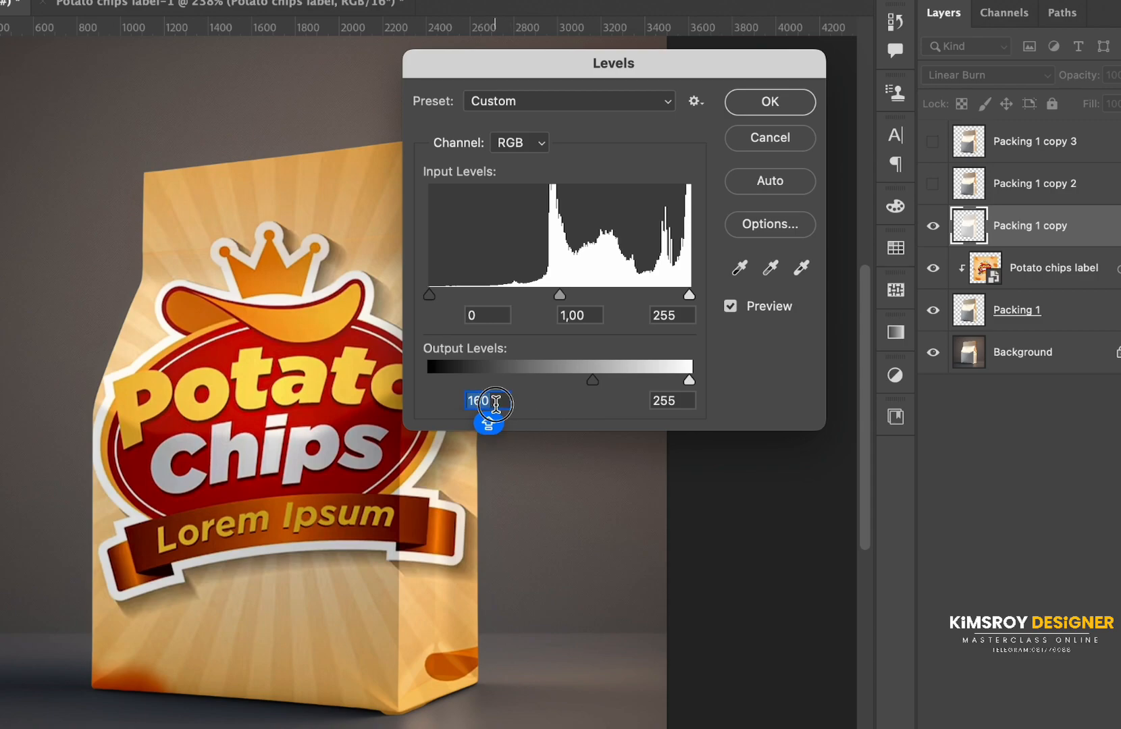
{"action": "left_click", "coordinate": [770, 102]}
{"action": "left_click", "coordinate": [935, 225]}
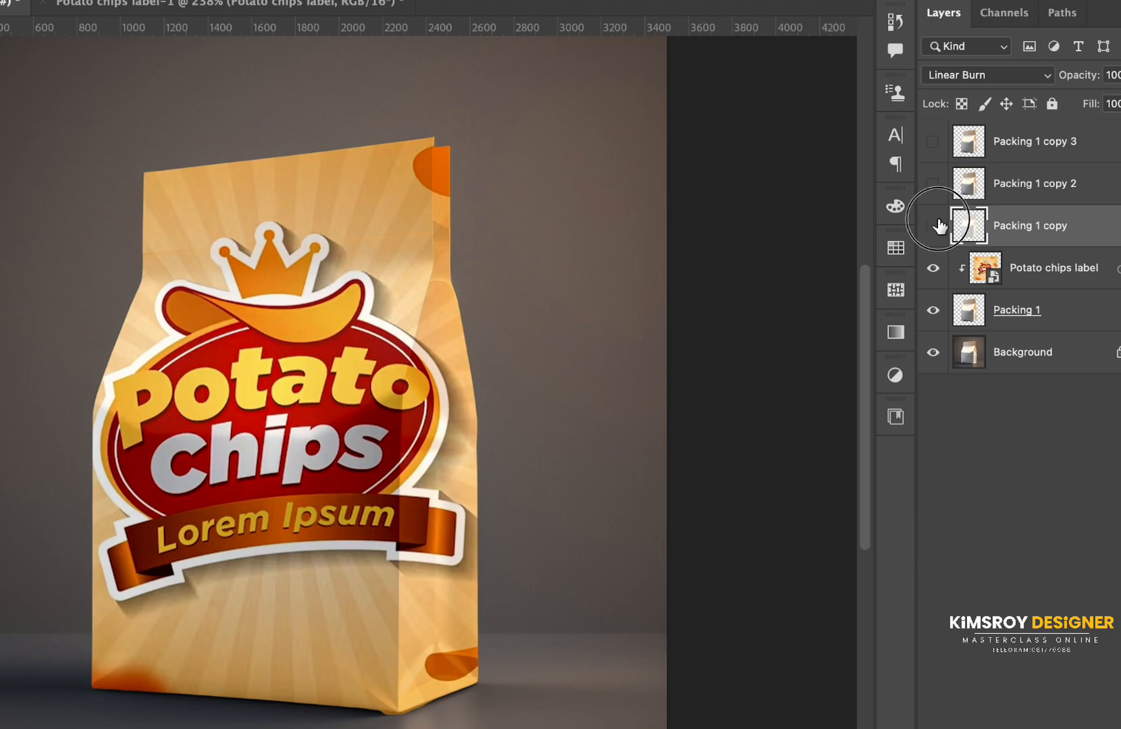
{"action": "left_click", "coordinate": [935, 225]}
Step: Show the Packing 1 copy 2 layer and set its blend mode to Linear Dodge (Add)
{"action": "left_click", "coordinate": [944, 183]}
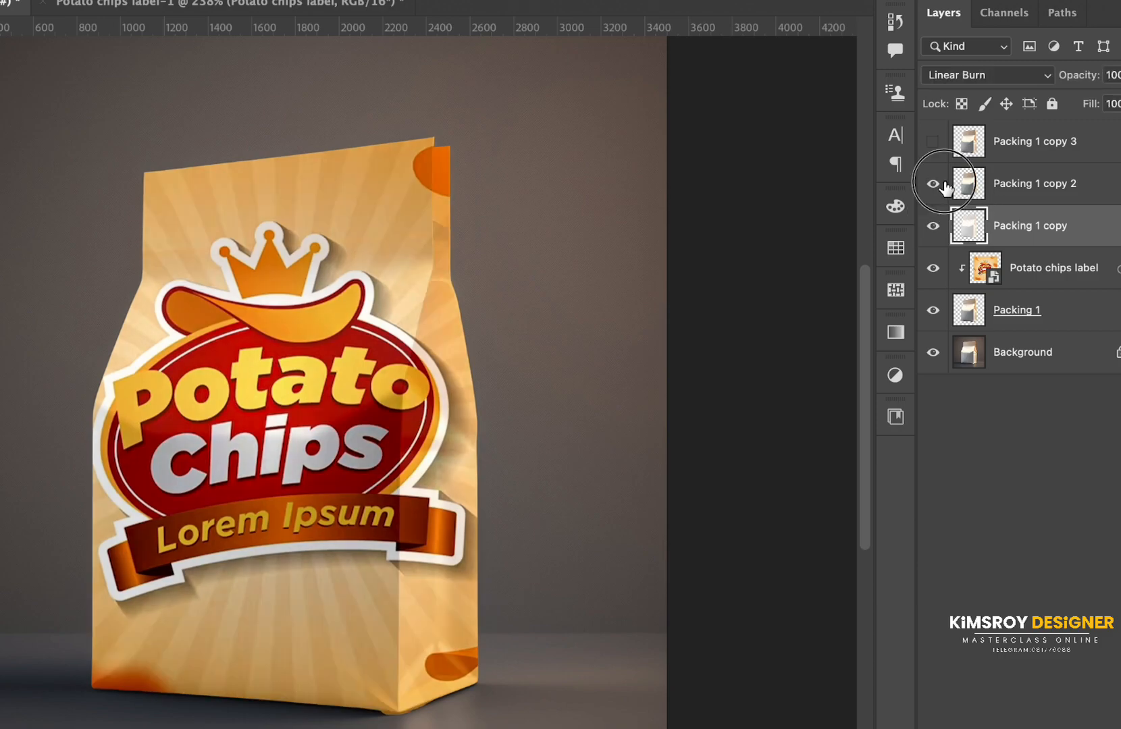
{"action": "left_click", "coordinate": [1021, 183]}
{"action": "left_click", "coordinate": [989, 75]}
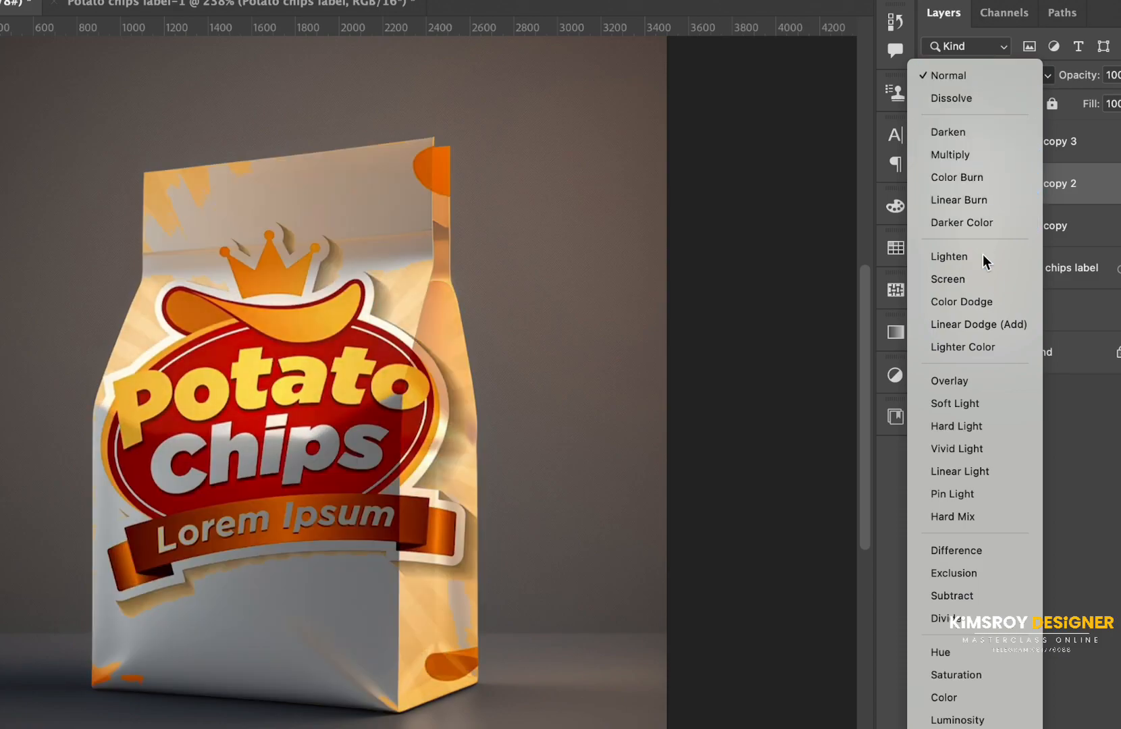
{"action": "left_click", "coordinate": [979, 326]}
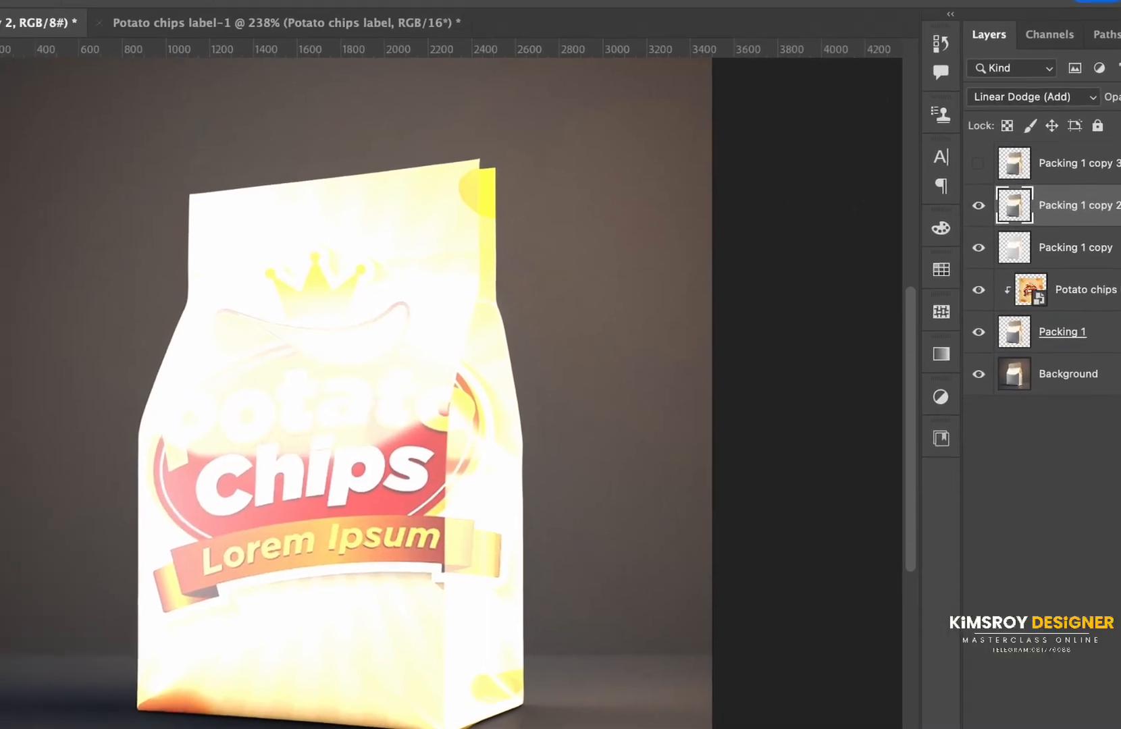
Step: Apply Levels to Packing 1 copy 2 with black input level 190 and white output level 90, and compare the bag with and without it
{"action": "left_click", "coordinate": [135, 11]}
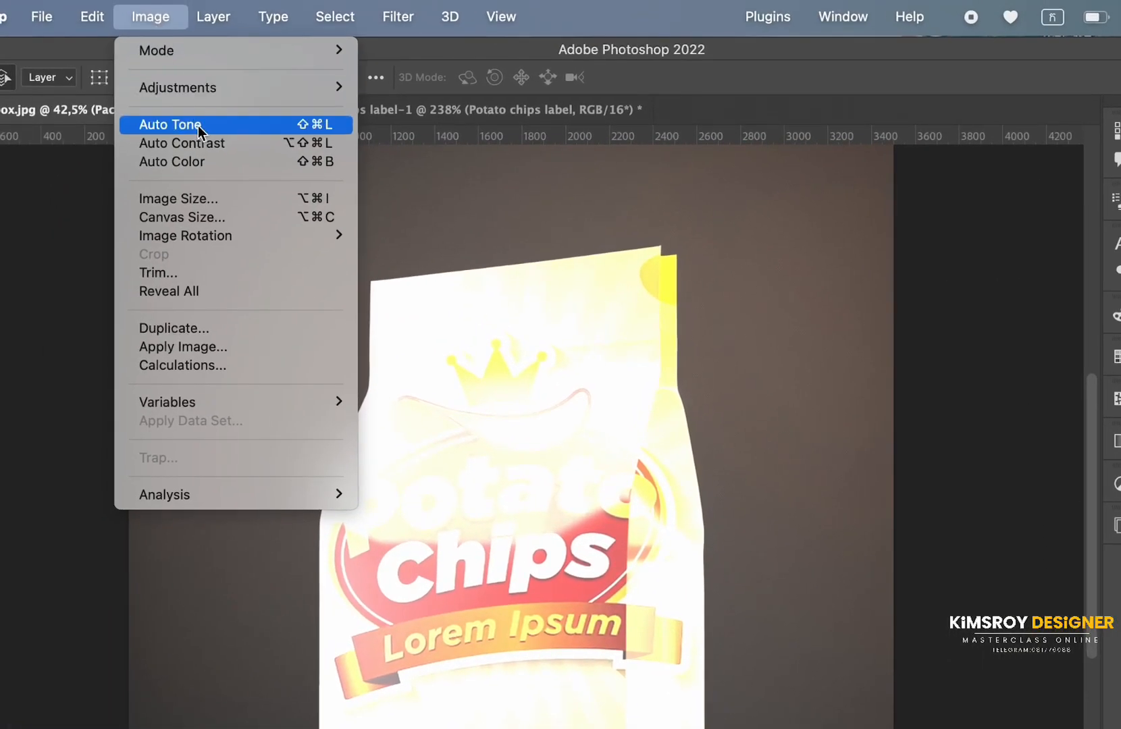
{"action": "mouse_move", "coordinate": [275, 86]}
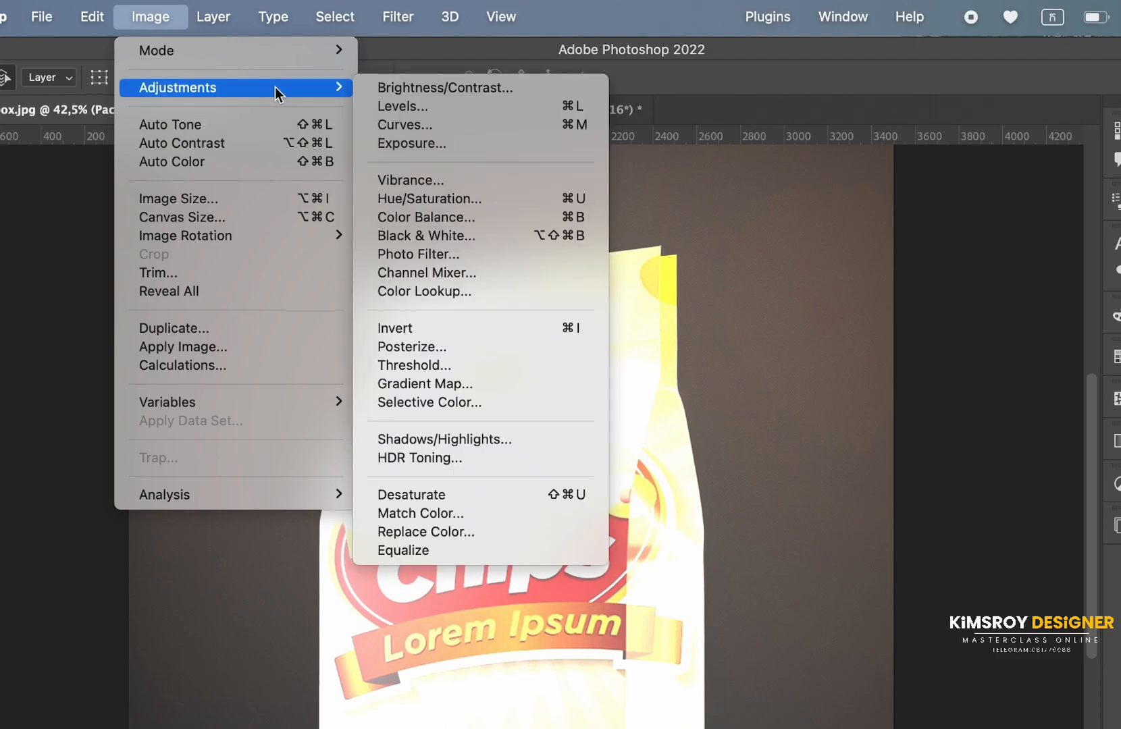
{"action": "left_click", "coordinate": [407, 108]}
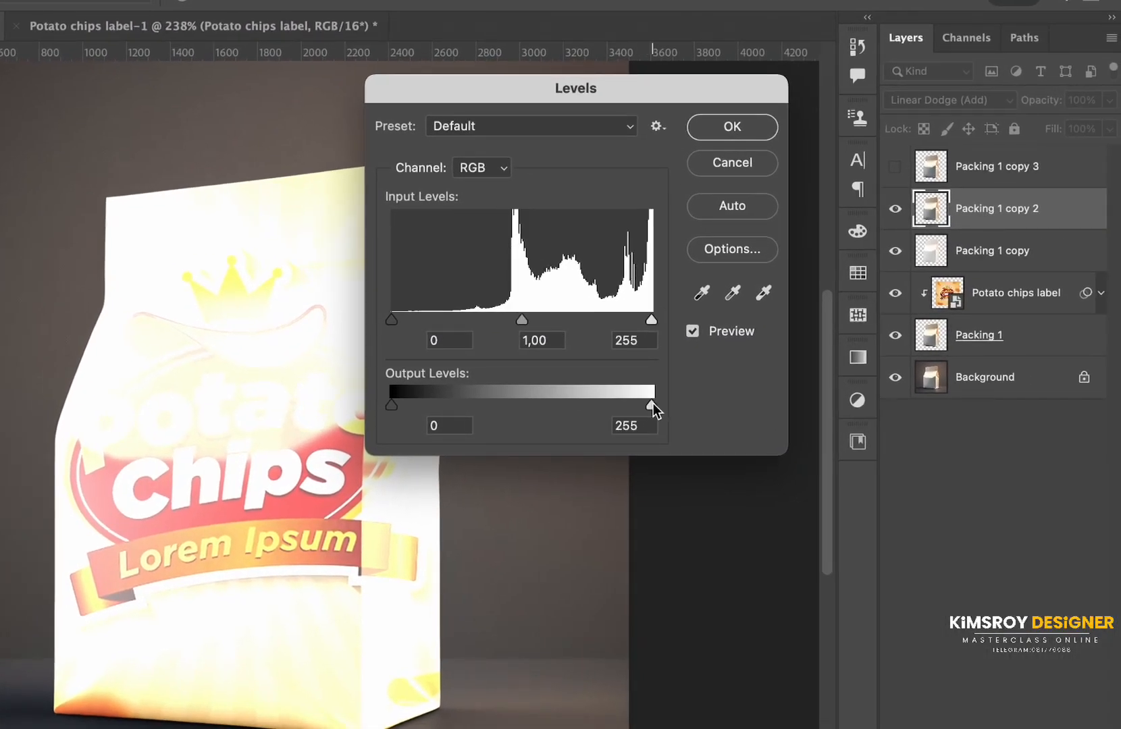
{"action": "left_click_drag", "start_coordinate": [864, 471], "coordinate": [836, 472]}
{"action": "left_click_drag", "start_coordinate": [625, 406], "coordinate": [482, 403]}
{"action": "key", "text": "shift"}
{"action": "left_click_drag", "start_coordinate": [392, 320], "coordinate": [586, 342]}
{"action": "double_click", "coordinate": [443, 341]}
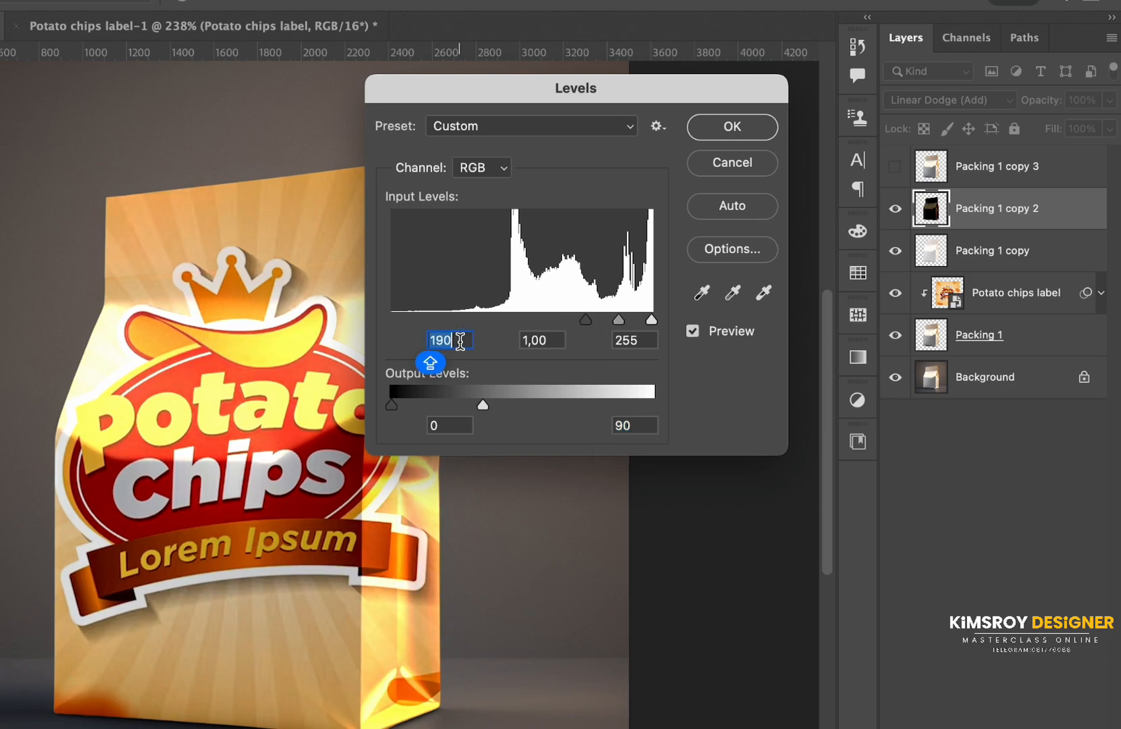
{"action": "double_click", "coordinate": [645, 425]}
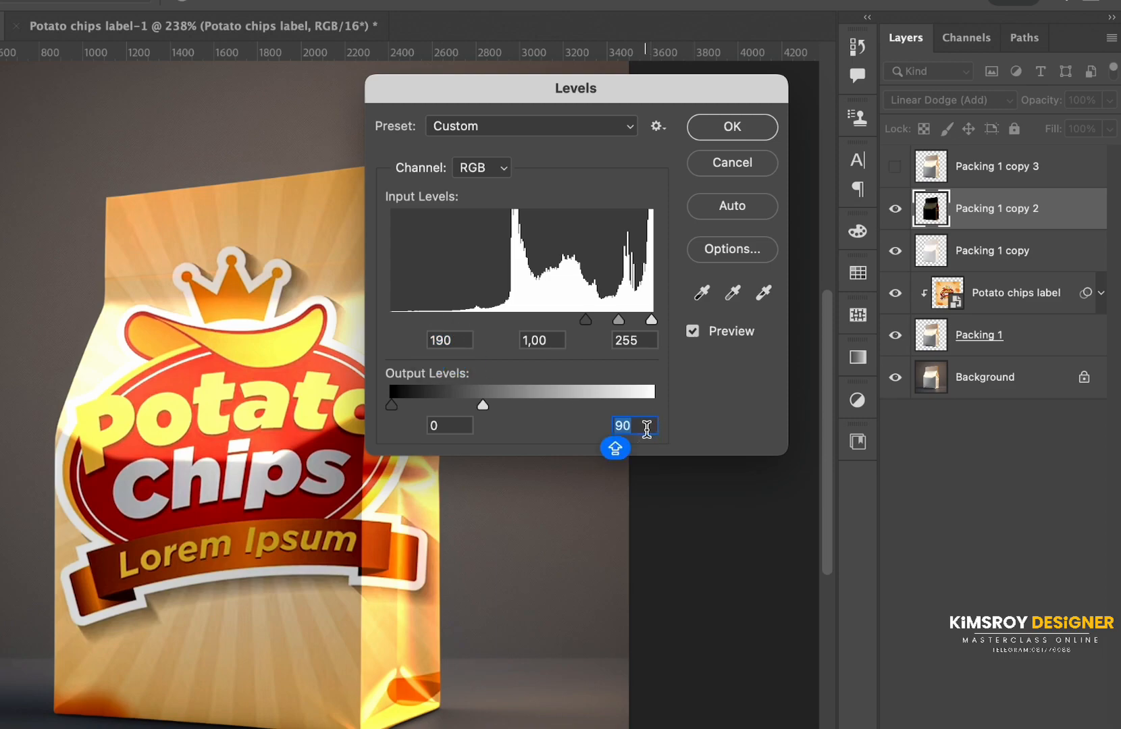
{"action": "left_click", "coordinate": [739, 129]}
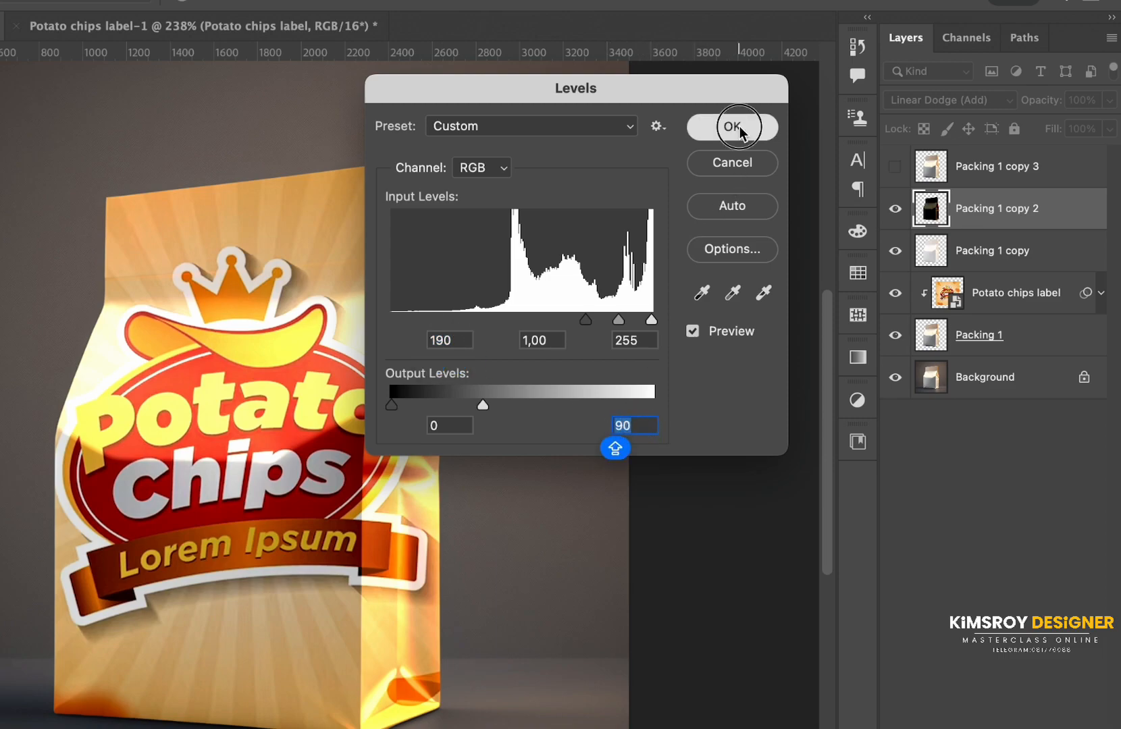
{"action": "left_click", "coordinate": [895, 209]}
{"action": "left_click", "coordinate": [894, 209]}
Step: Show the Packing 1 copy 3 layer and set its blend mode to Screen
{"action": "left_click", "coordinate": [895, 167]}
{"action": "left_click", "coordinate": [959, 174]}
{"action": "left_click", "coordinate": [933, 96]}
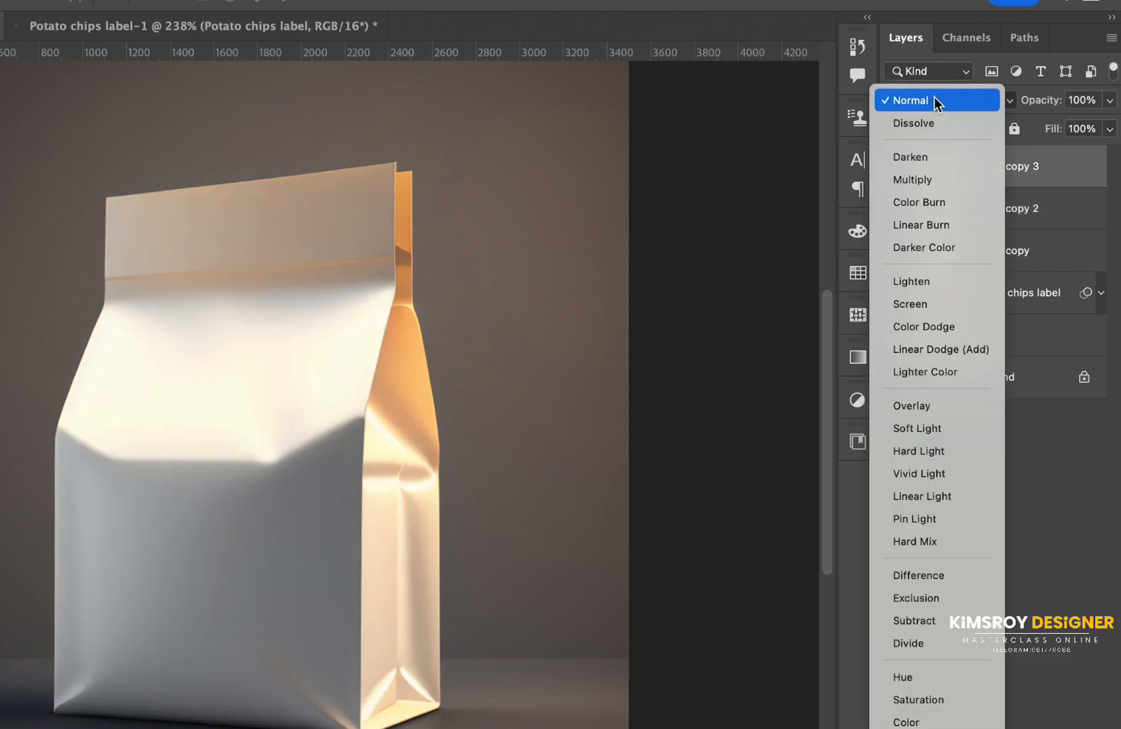
{"action": "left_click", "coordinate": [919, 310]}
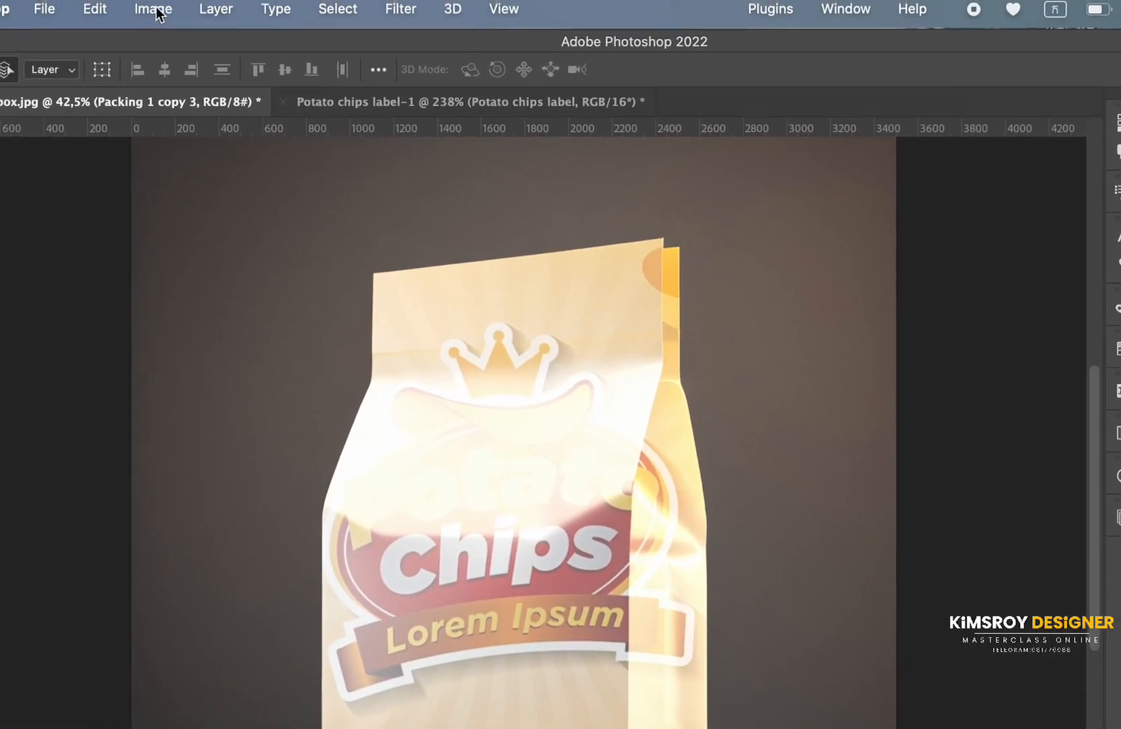
Step: Apply Levels to Packing 1 copy 3 with black input level 230 and white output level 65
{"action": "left_click", "coordinate": [156, 8]}
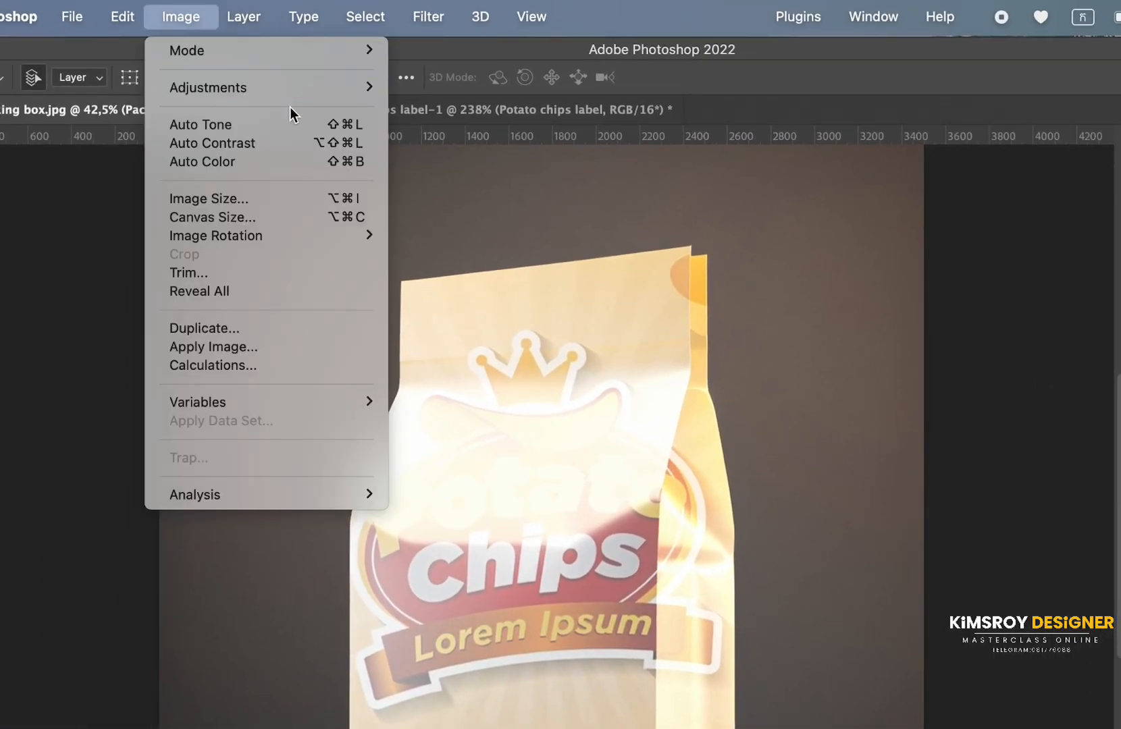
{"action": "mouse_move", "coordinate": [310, 91]}
{"action": "left_click", "coordinate": [471, 108]}
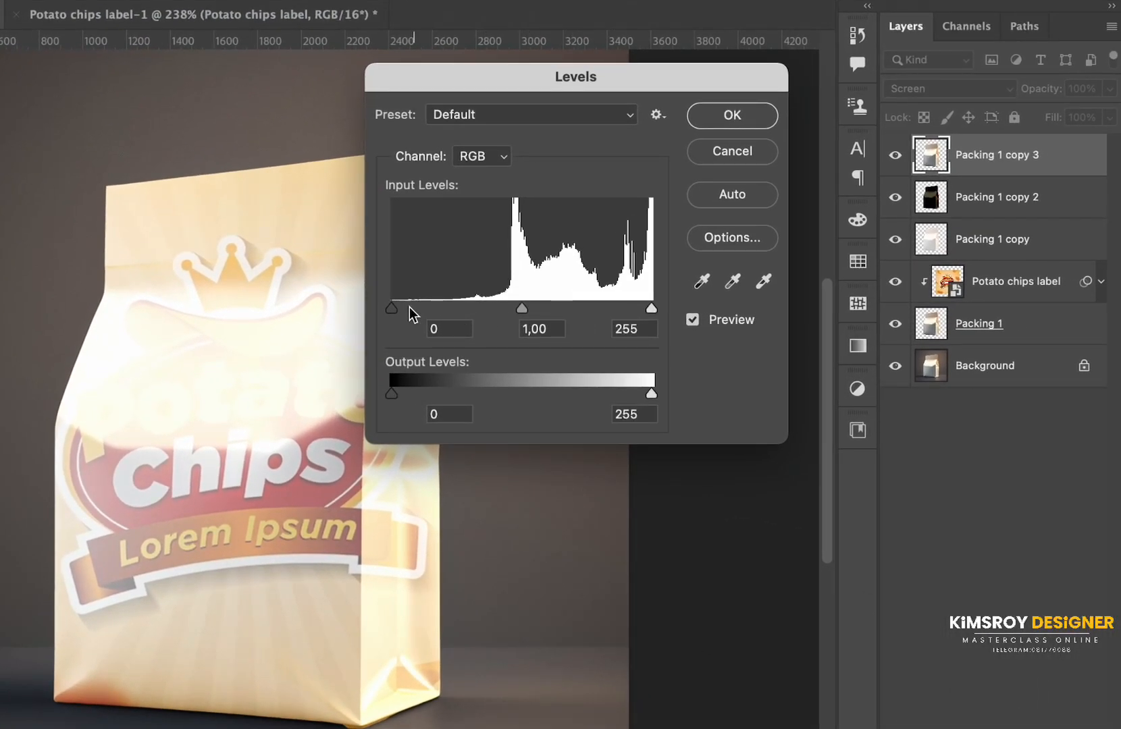
{"action": "left_click_drag", "start_coordinate": [392, 308], "coordinate": [532, 318]}
{"action": "left_click_drag", "start_coordinate": [650, 394], "coordinate": [466, 387]}
{"action": "left_click_drag", "start_coordinate": [582, 85], "coordinate": [647, 110]}
{"action": "left_click_drag", "start_coordinate": [599, 333], "coordinate": [747, 351]}
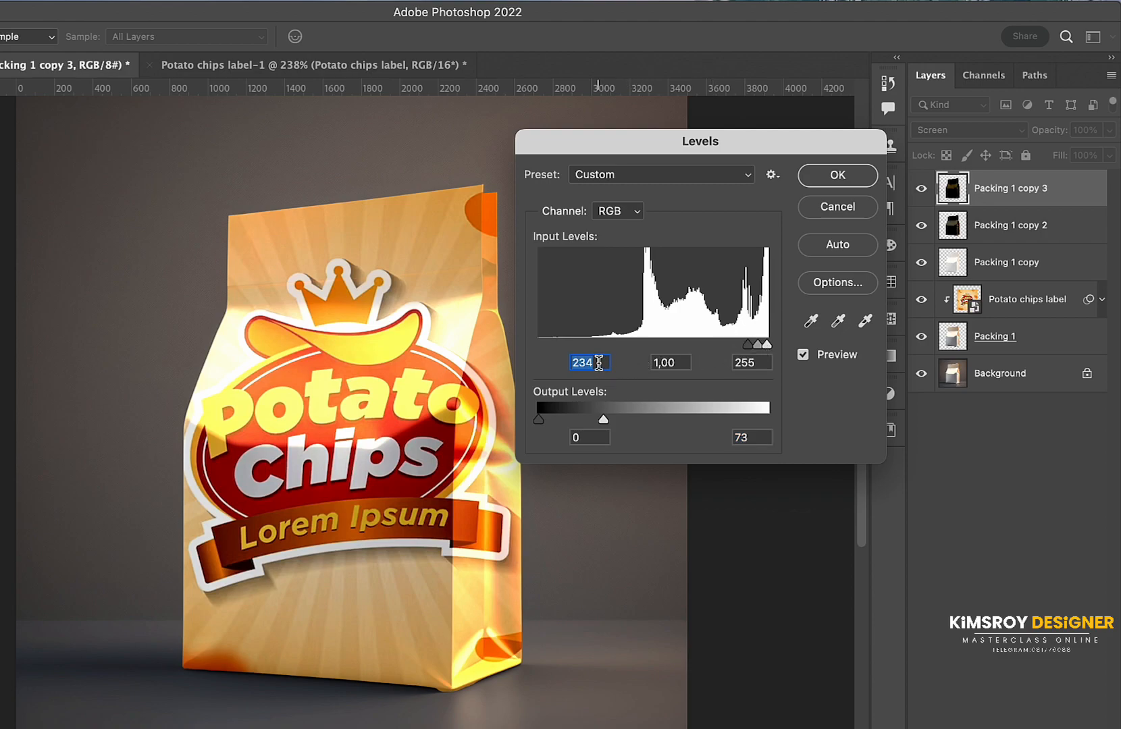
{"action": "type", "text": "230"}
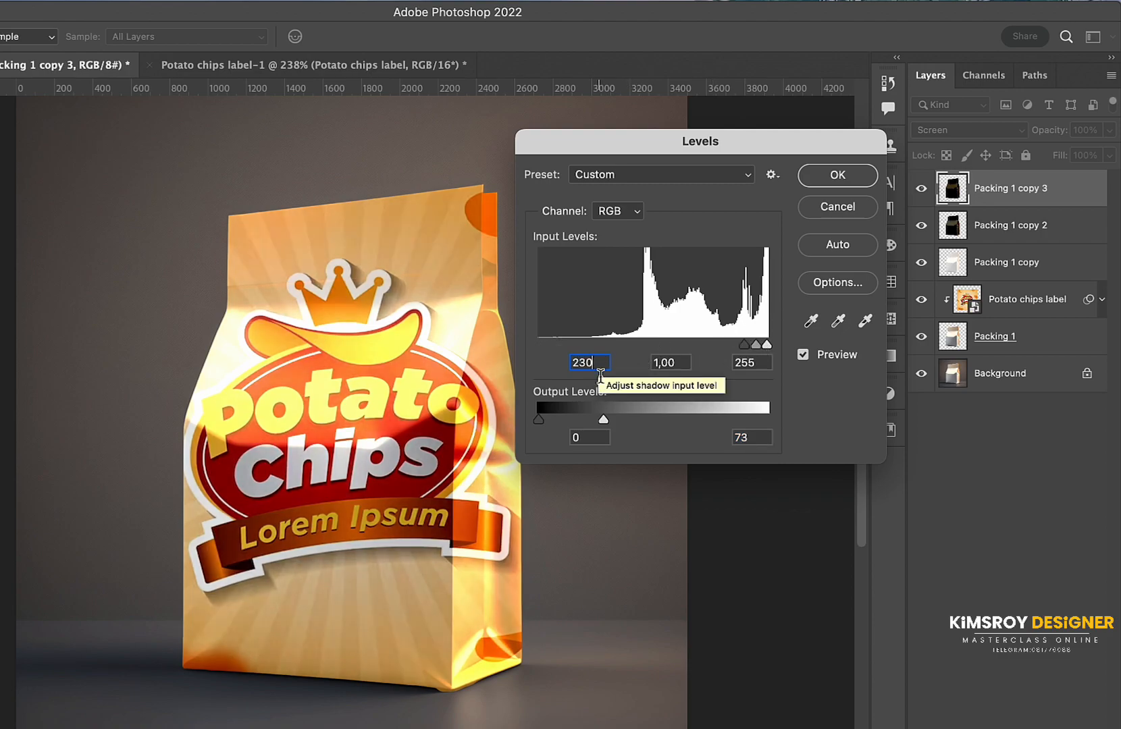
{"action": "left_click", "coordinate": [752, 439]}
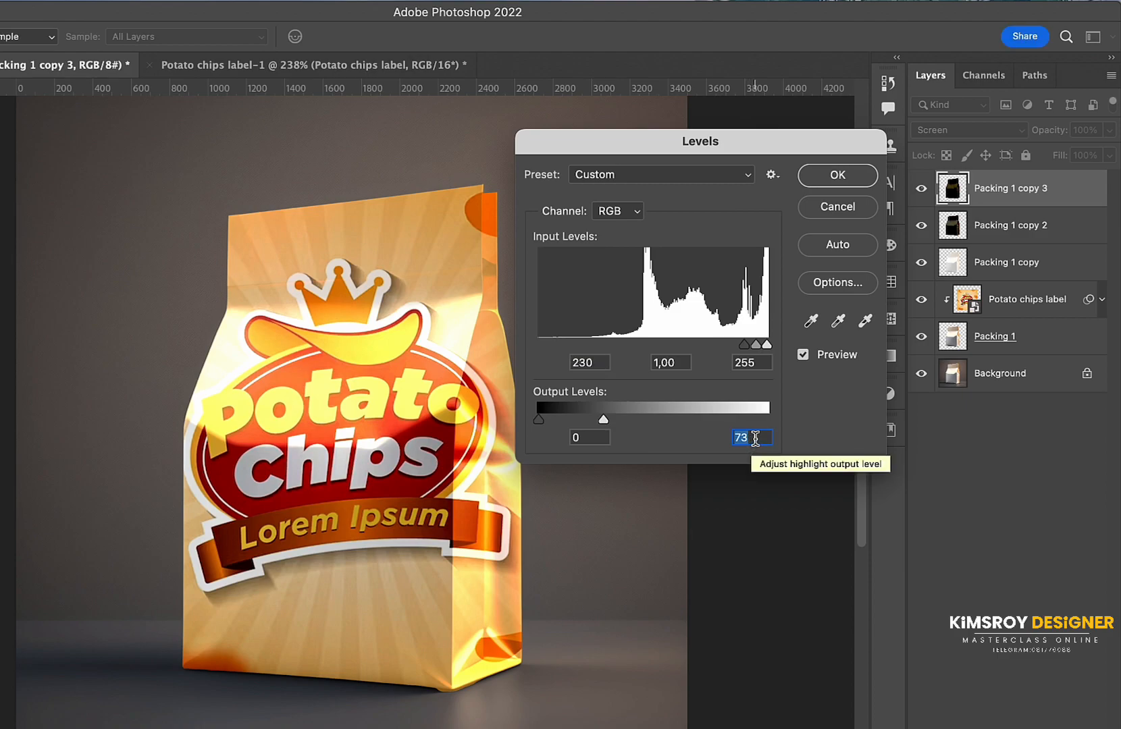
{"action": "type", "text": "65"}
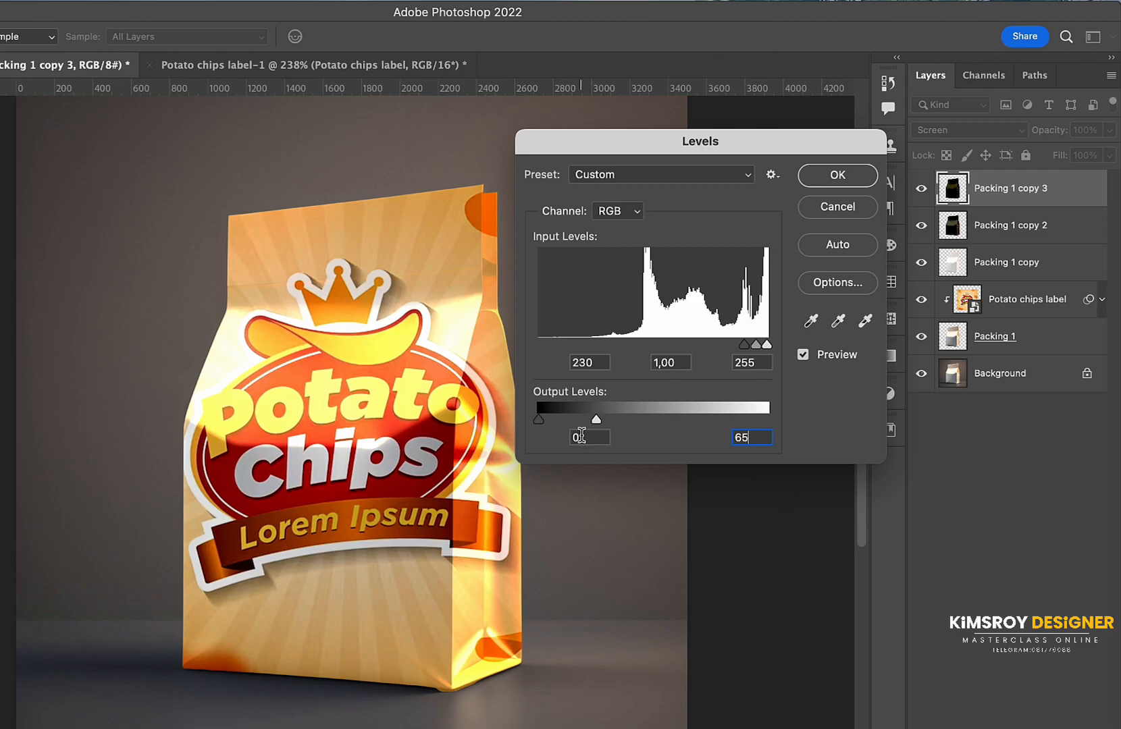
{"action": "left_click", "coordinate": [838, 176]}
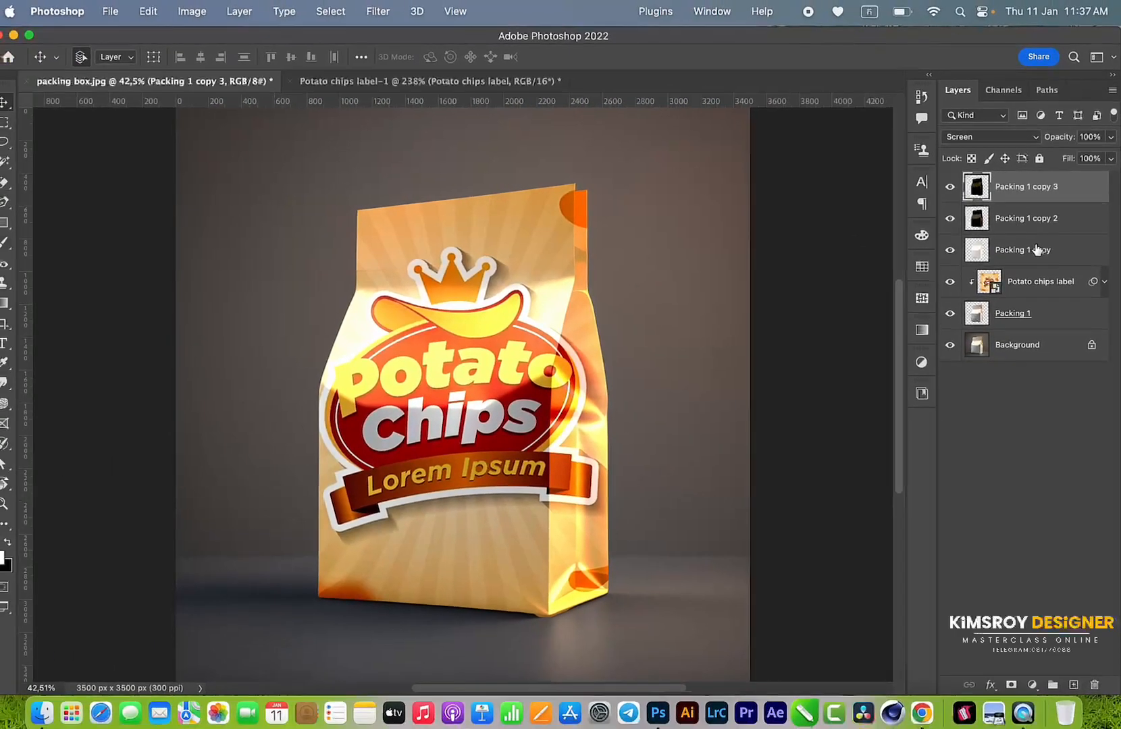
Step: Group the three Packing 1 copy layers as "Light Mode" and compare the bag with and without the group
{"action": "left_click", "coordinate": [1038, 250], "text": "shift"}
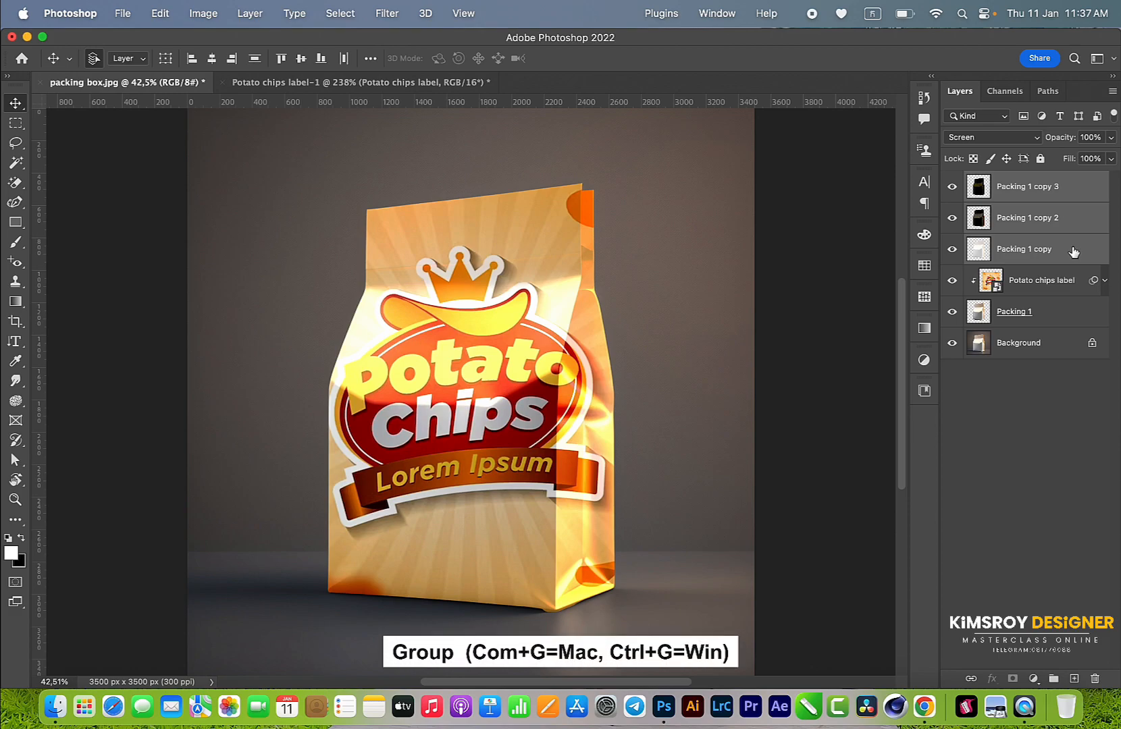
{"action": "key", "text": "super+g"}
{"action": "double_click", "coordinate": [1008, 181]}
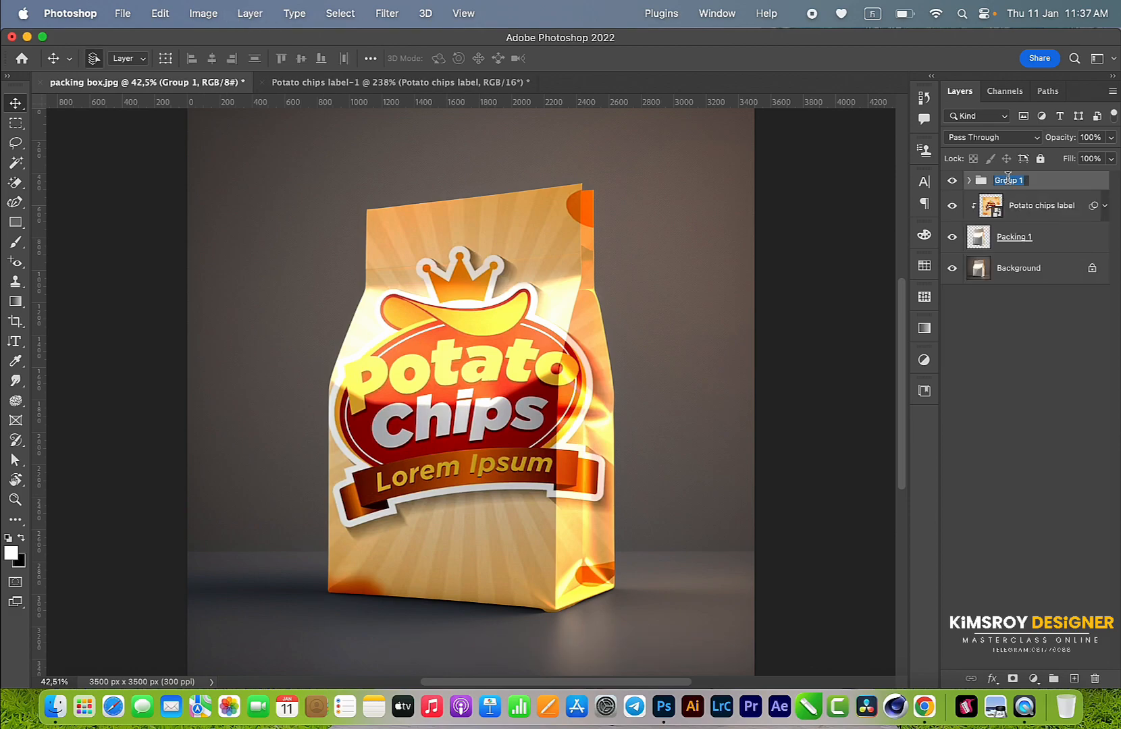
{"action": "type", "text": "Light Mode"}
{"action": "left_click", "coordinate": [1074, 176]}
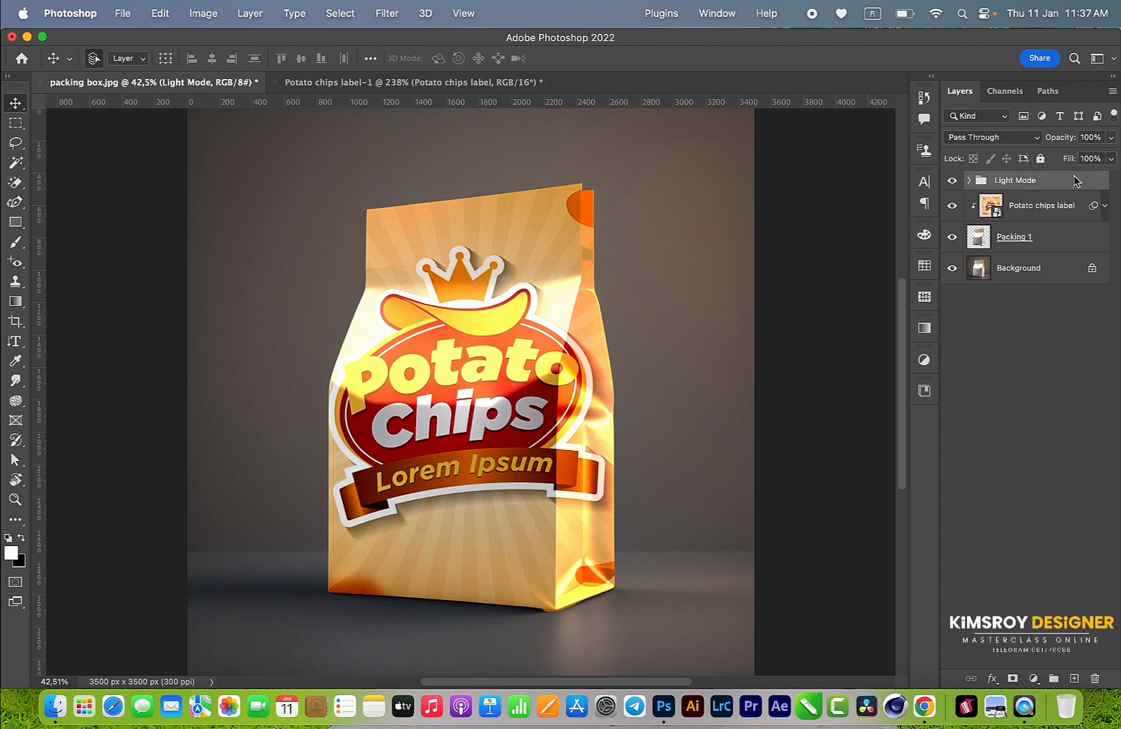
{"action": "left_click", "coordinate": [952, 181]}
{"action": "left_click", "coordinate": [952, 181]}
{"action": "left_click", "coordinate": [952, 181]}
{"action": "left_click", "coordinate": [952, 181]}
Step: Group the Potato chips label and Packing 1 layers and name the group "Label Packing"
{"action": "left_click", "coordinate": [1033, 214]}
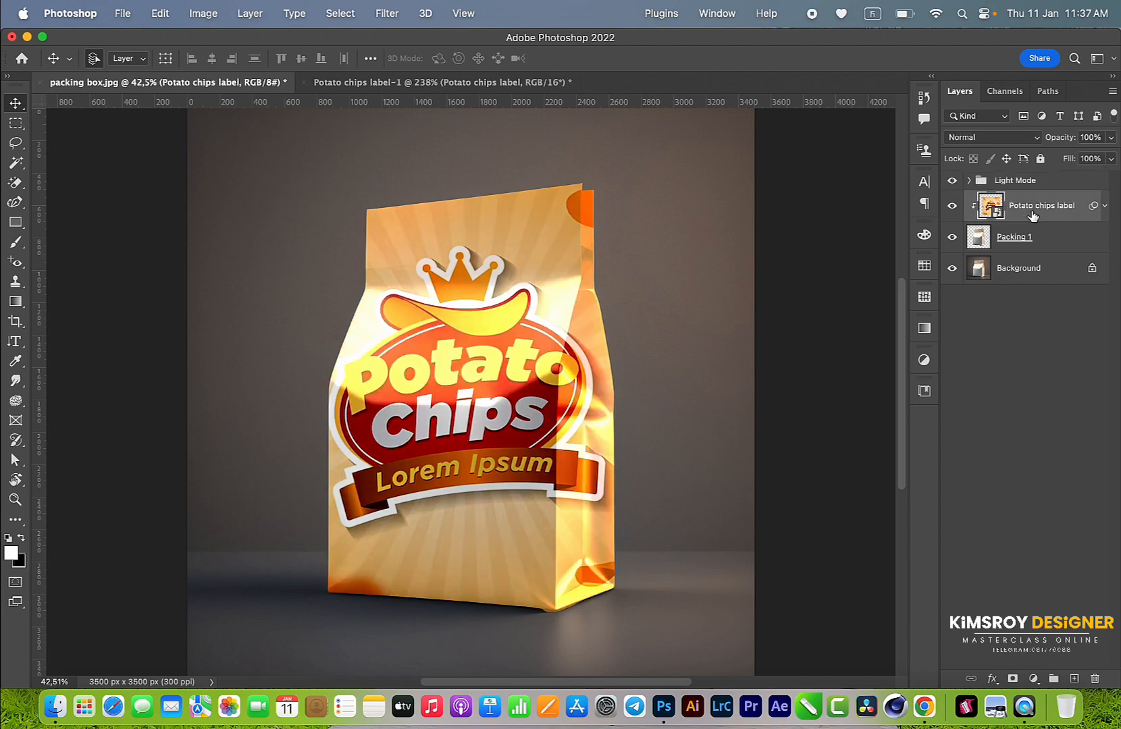
{"action": "left_click", "coordinate": [1044, 240]}
{"action": "double_click", "coordinate": [1011, 200]}
{"action": "type", "text": "L"}
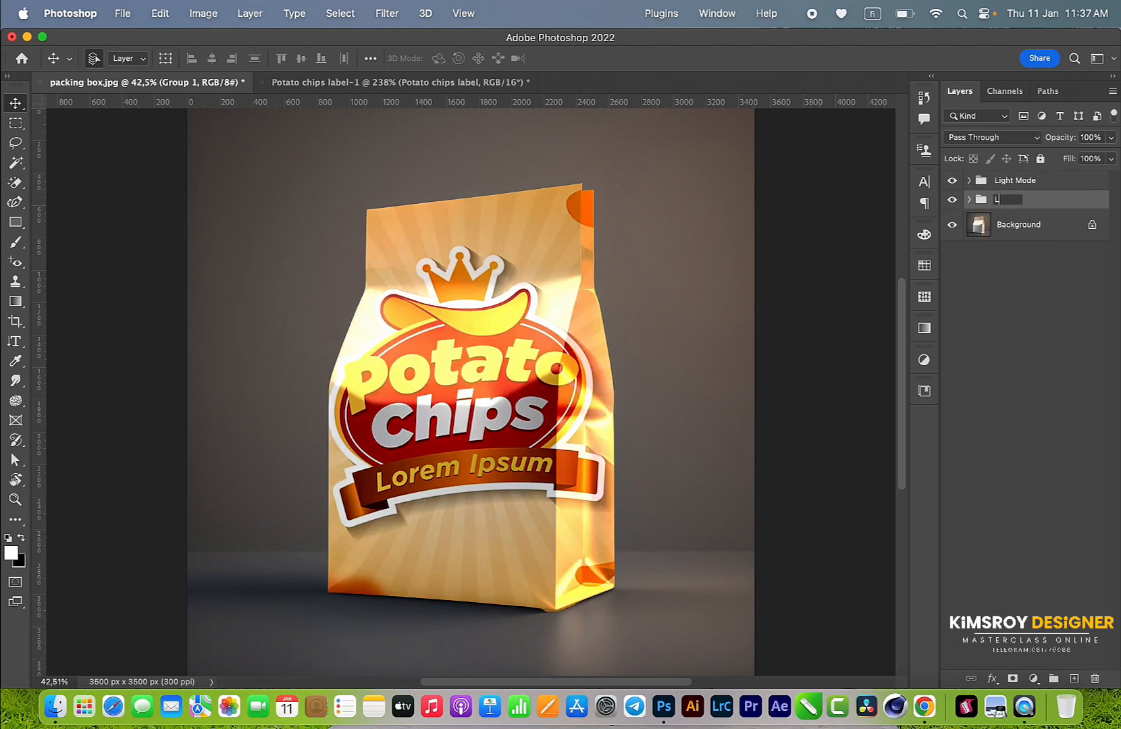
{"action": "type", "text": "abel Packing"}
{"action": "key", "text": "Return"}
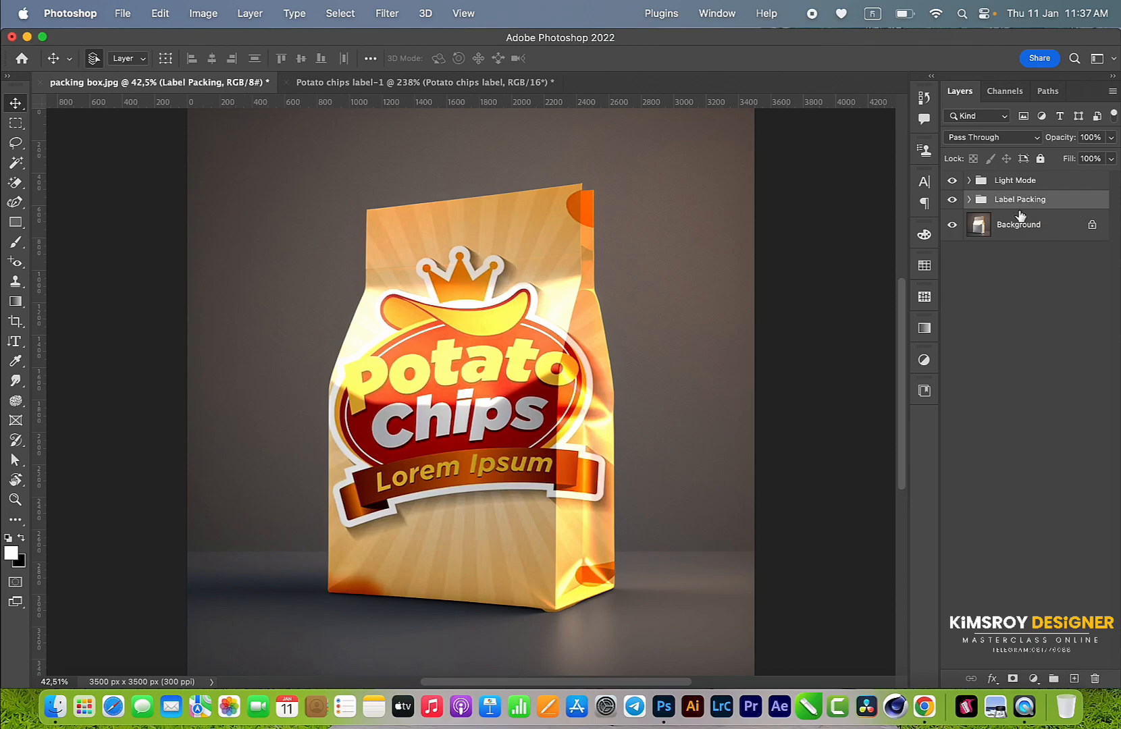
Step: Add a Levels adjustment layer directly above the Background layer with the black input level at 26
{"action": "left_click", "coordinate": [953, 225]}
{"action": "left_click", "coordinate": [953, 226]}
{"action": "left_click", "coordinate": [1010, 224]}
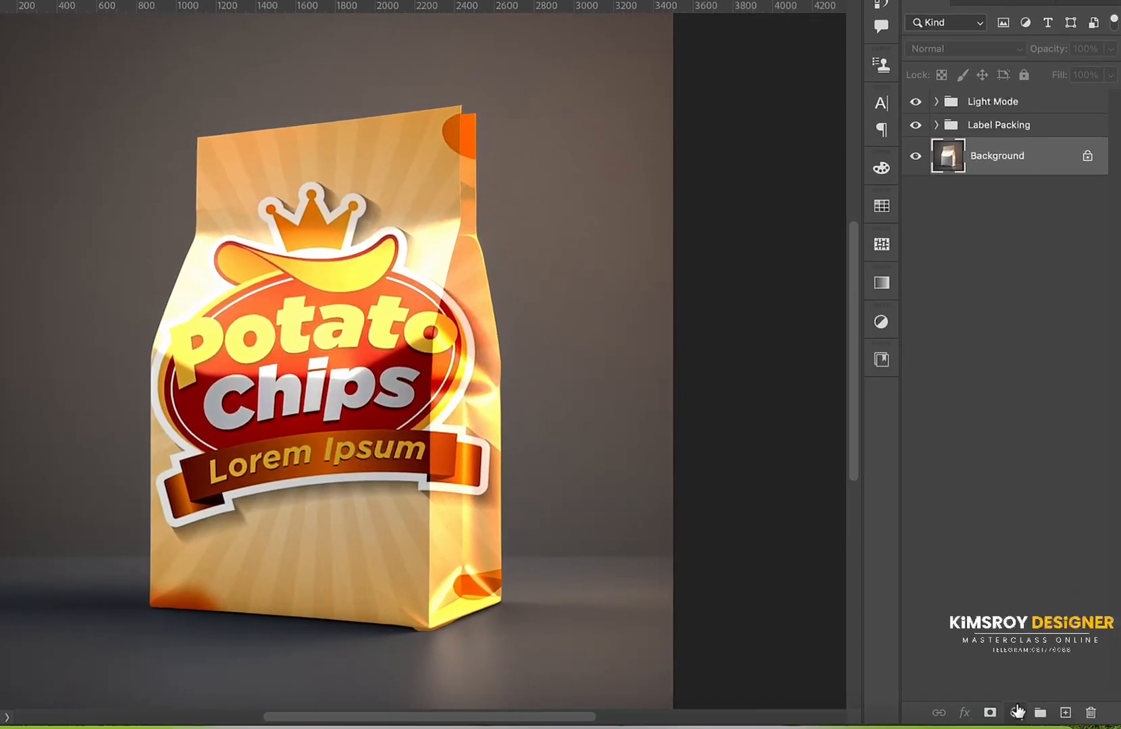
{"action": "left_click", "coordinate": [1025, 694]}
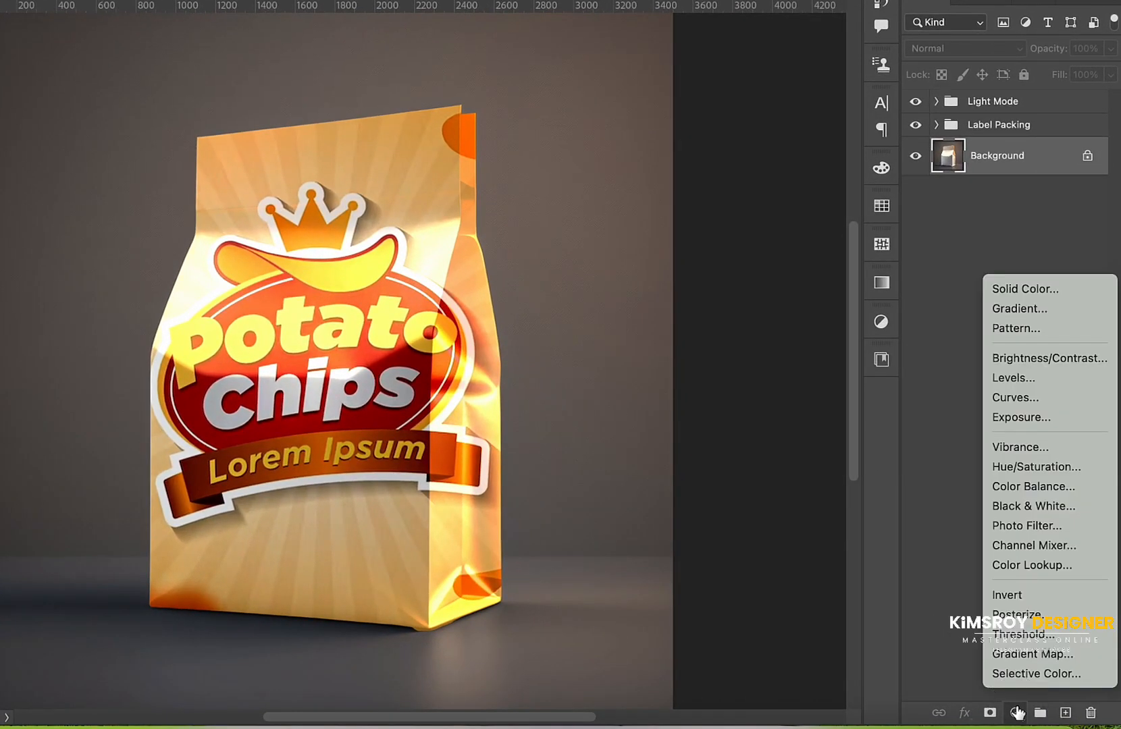
{"action": "left_click", "coordinate": [1013, 378]}
{"action": "left_click_drag", "start_coordinate": [484, 108], "coordinate": [691, 107]}
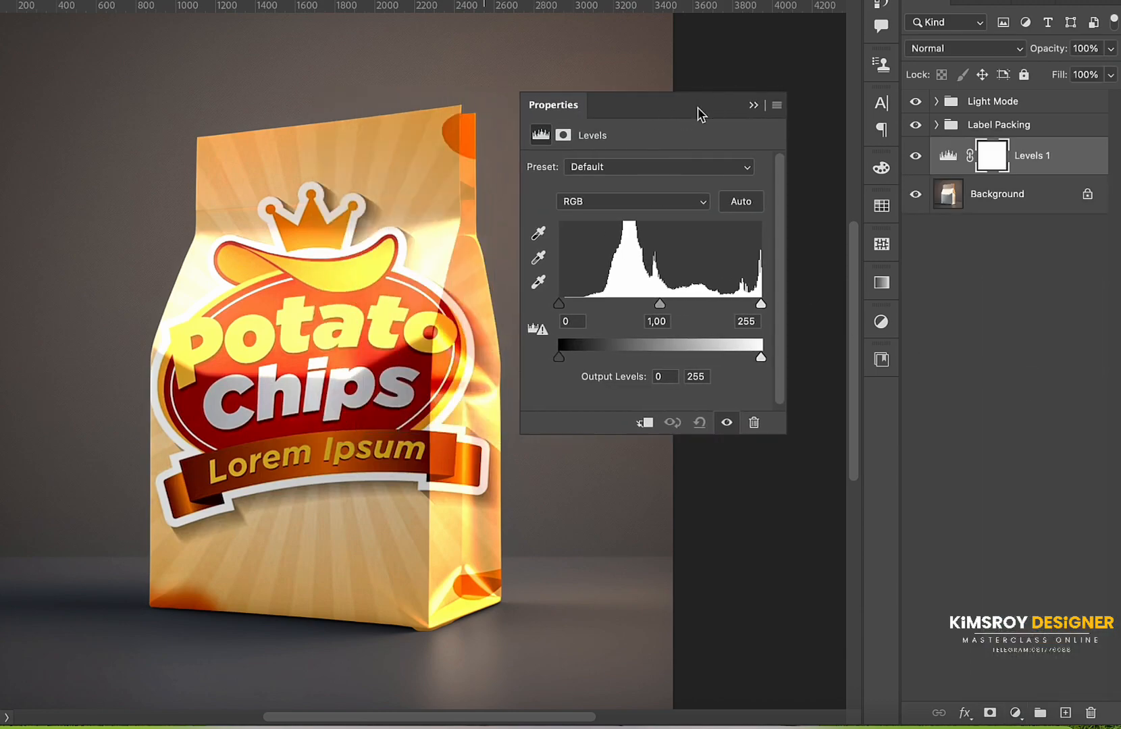
{"action": "left_click_drag", "start_coordinate": [563, 305], "coordinate": [582, 308]}
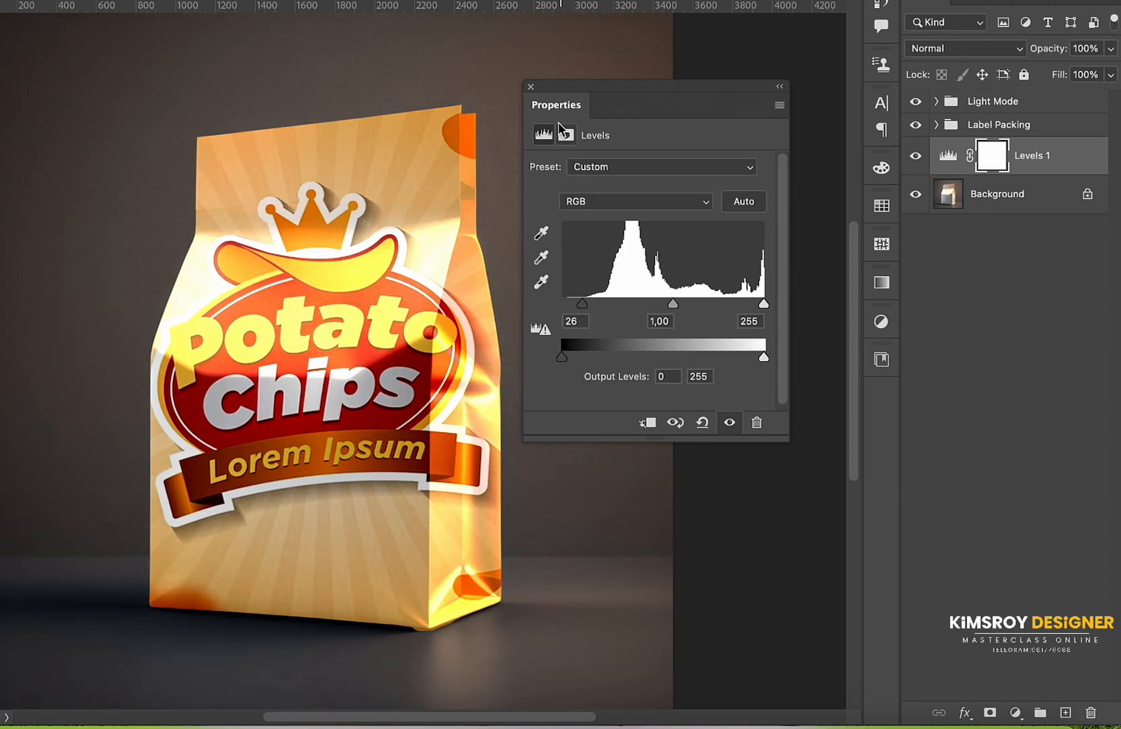
{"action": "left_click", "coordinate": [531, 86]}
Step: Unlock the Background layer, group it with the Levels 1 adjustment, and name the group "BG"
{"action": "left_click", "coordinate": [1087, 194]}
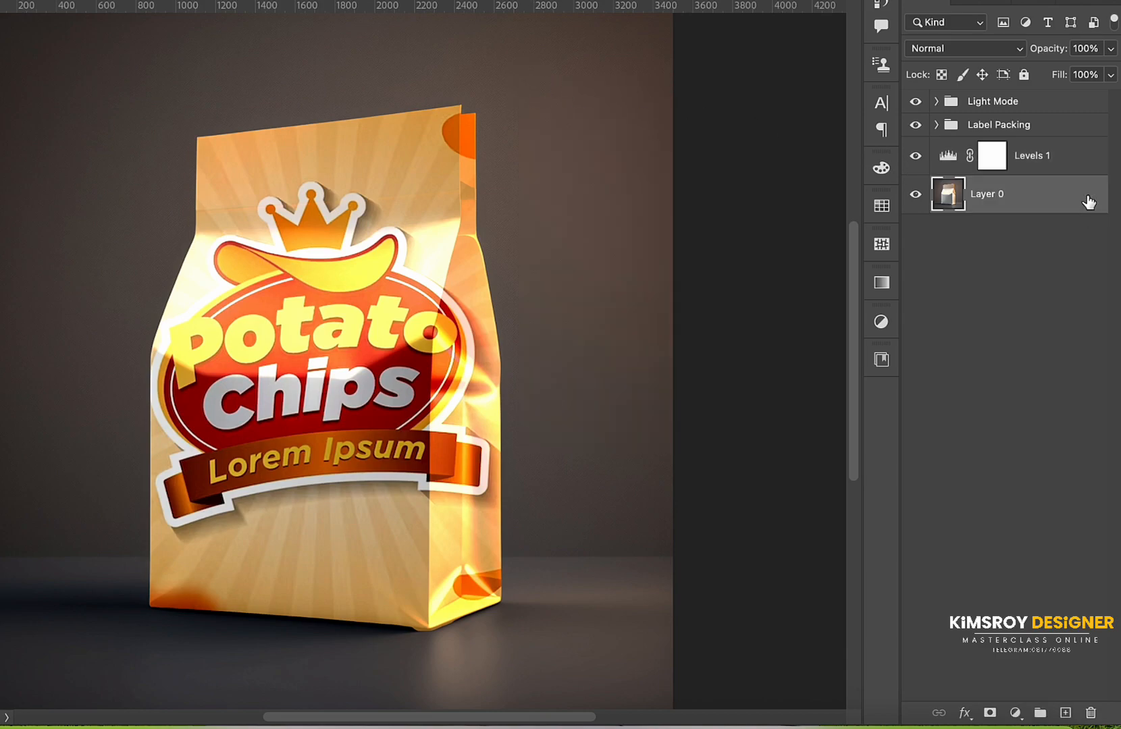
{"action": "key", "text": "super+g"}
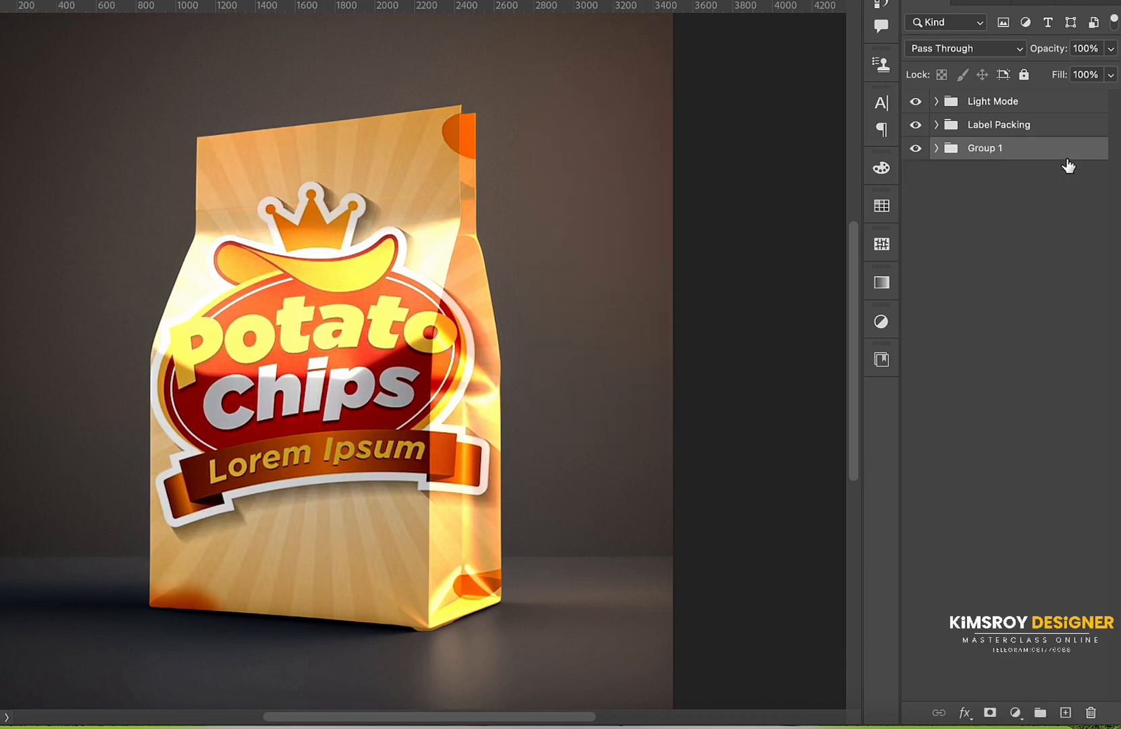
{"action": "double_click", "coordinate": [988, 148]}
{"action": "type", "text": "BG"}
{"action": "key", "text": "Return"}
Step: Examine what the Light Mode, BG and Label Packing groups each contribute by toggling their visibility
{"action": "left_click", "coordinate": [916, 101]}
{"action": "left_click", "coordinate": [916, 101]}
{"action": "left_click", "coordinate": [916, 148]}
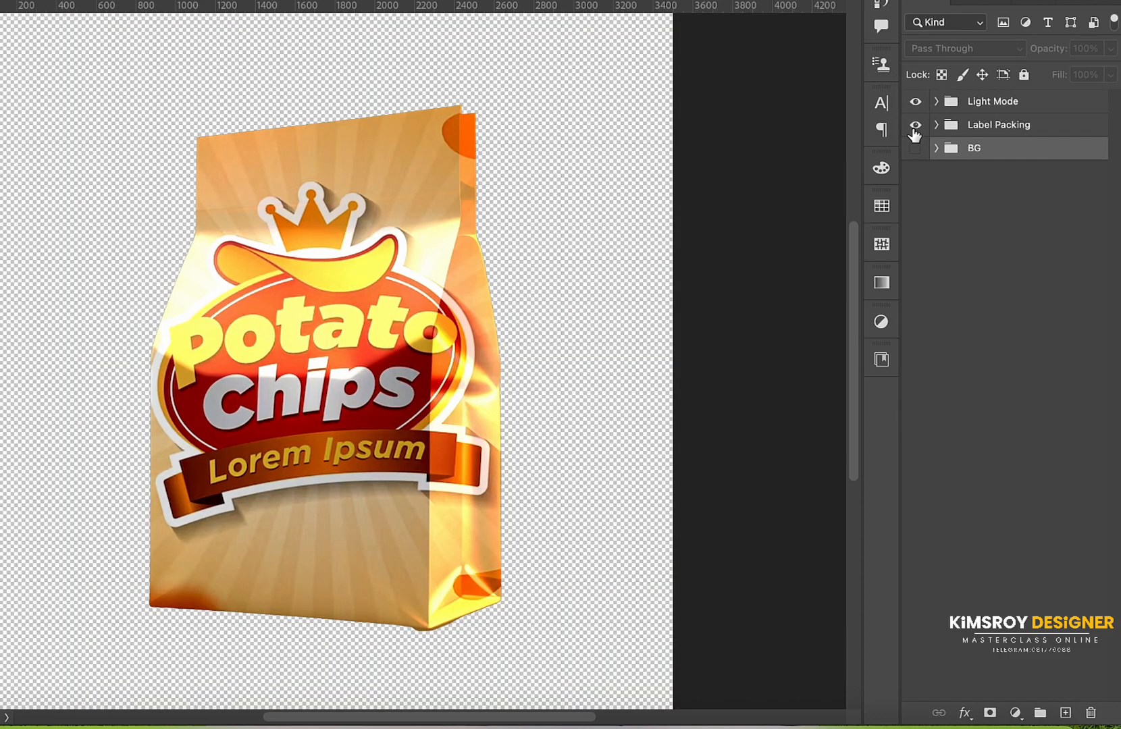
{"action": "left_click", "coordinate": [916, 148]}
{"action": "left_click", "coordinate": [916, 124]}
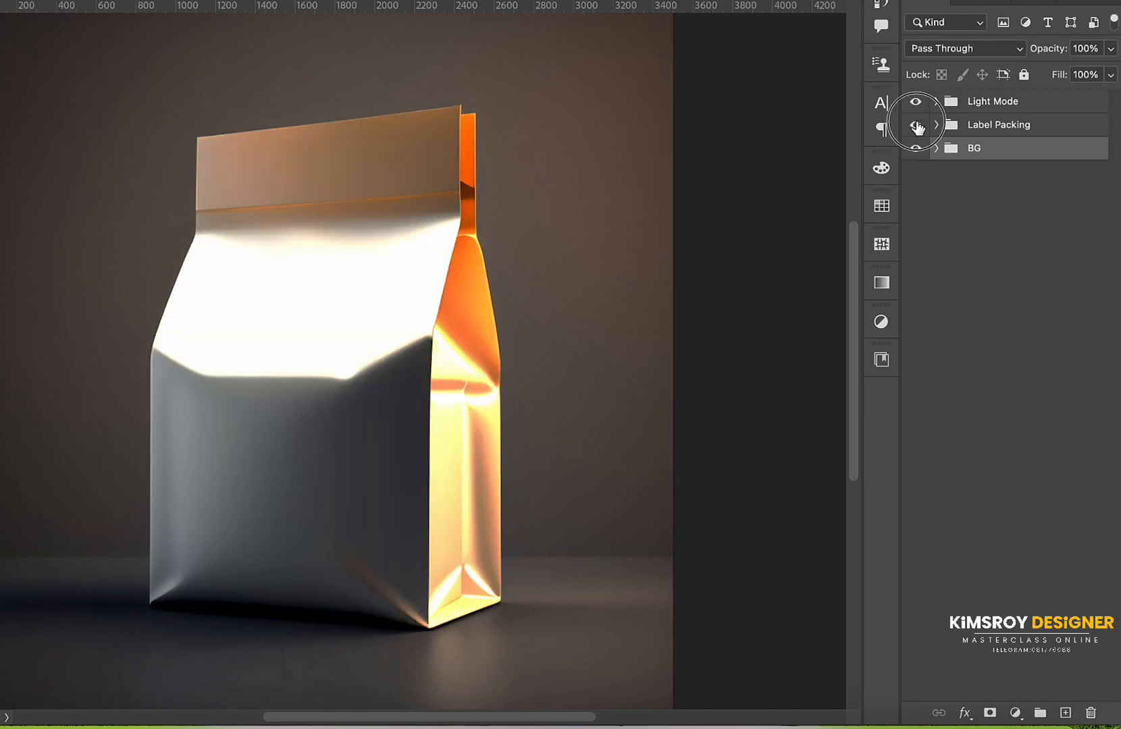
{"action": "left_click", "coordinate": [915, 124]}
{"action": "left_click", "coordinate": [915, 102]}
{"action": "left_click", "coordinate": [915, 101]}
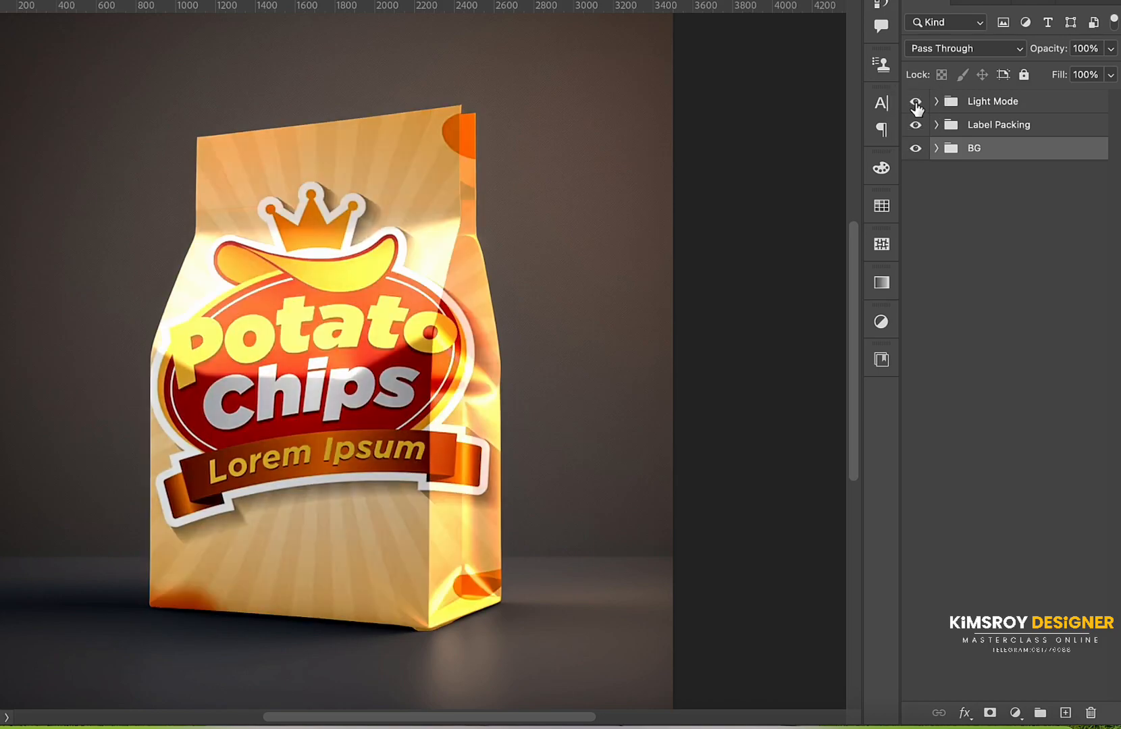
Step: Add a Curves adjustment layer above the Light Mode group and clip it to that group
{"action": "left_click", "coordinate": [998, 103]}
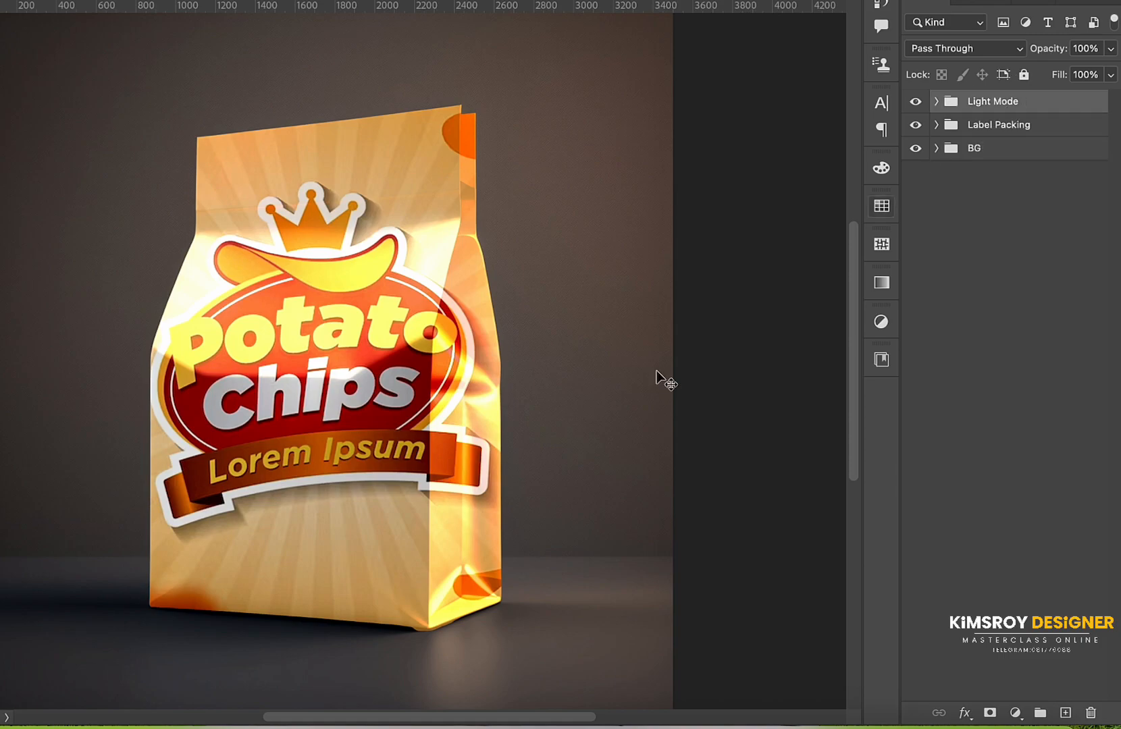
{"action": "scroll", "coordinate": [294, 467], "scroll_direction": "right", "scroll_amount": 1}
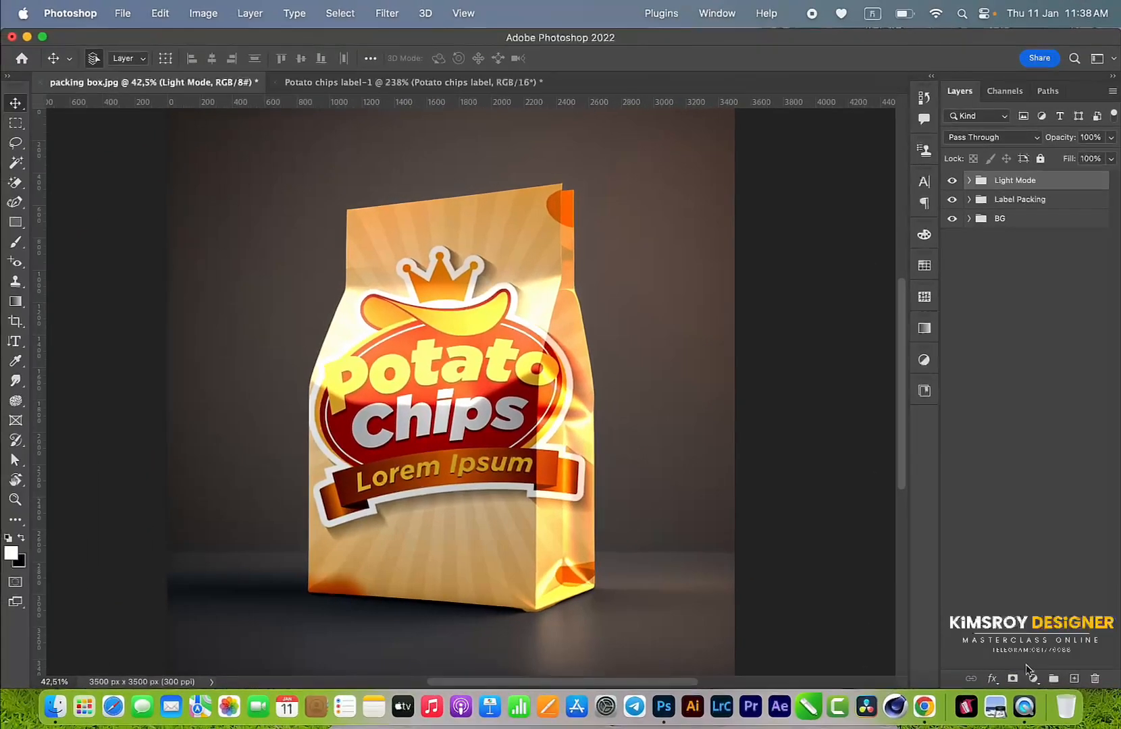
{"action": "left_click", "coordinate": [1036, 683]}
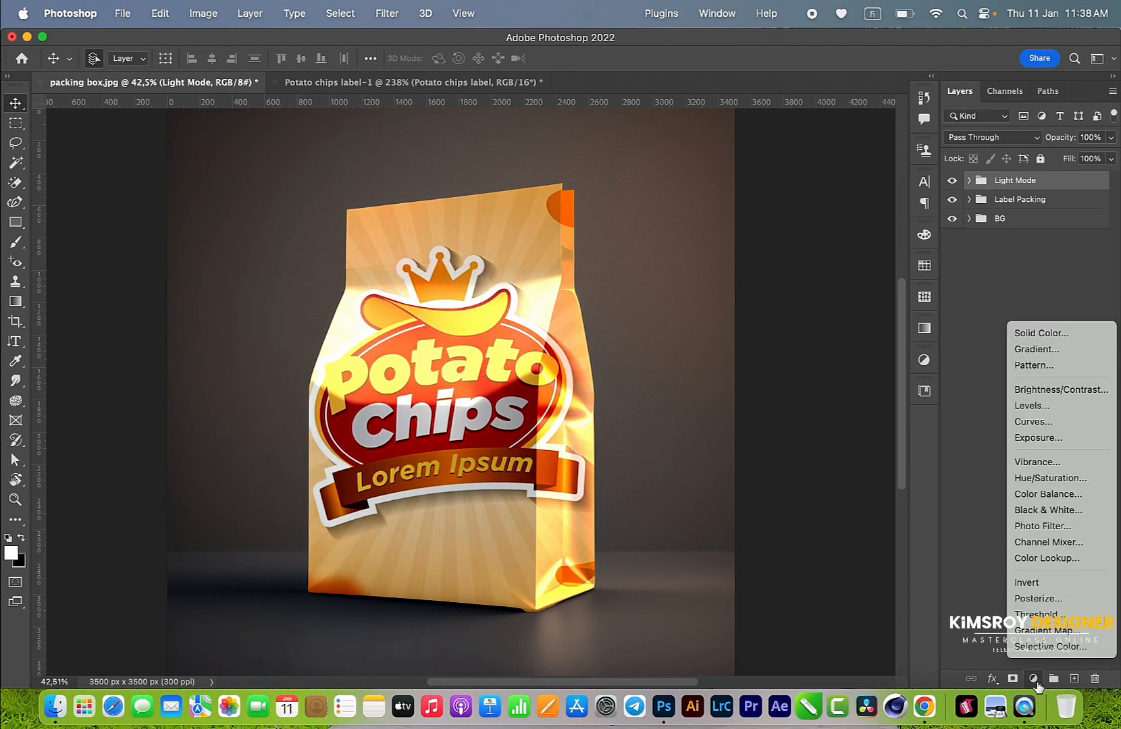
{"action": "left_click", "coordinate": [1035, 423]}
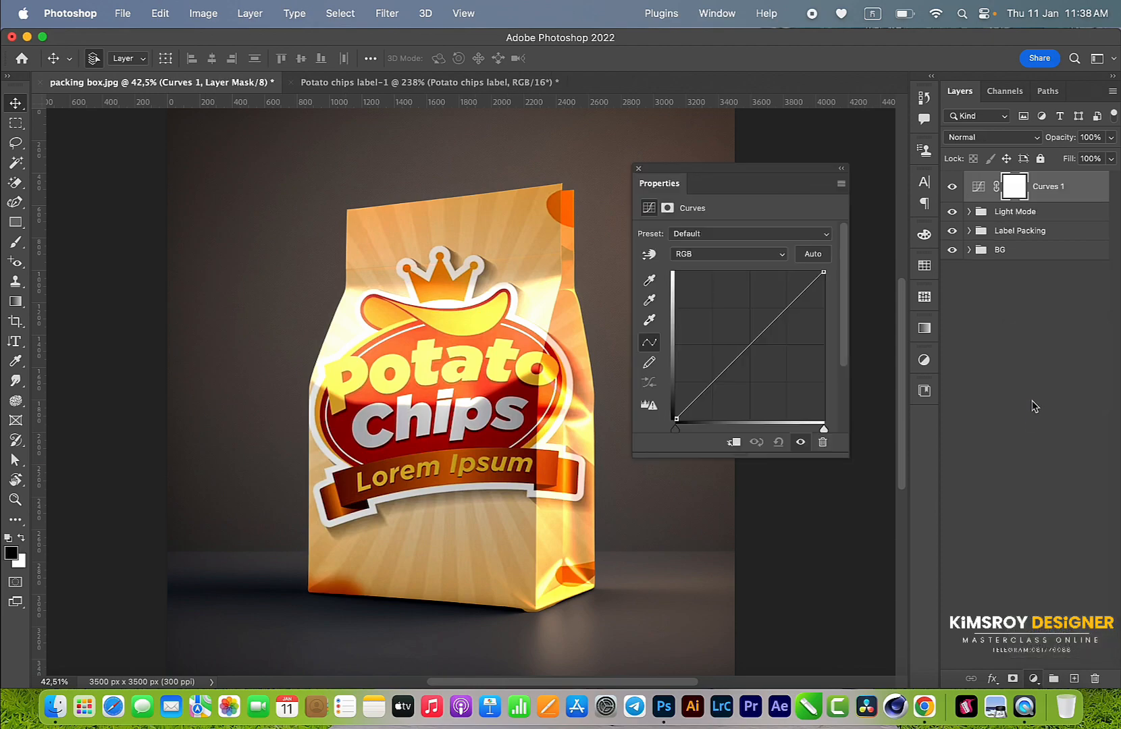
{"action": "left_click", "coordinate": [735, 442]}
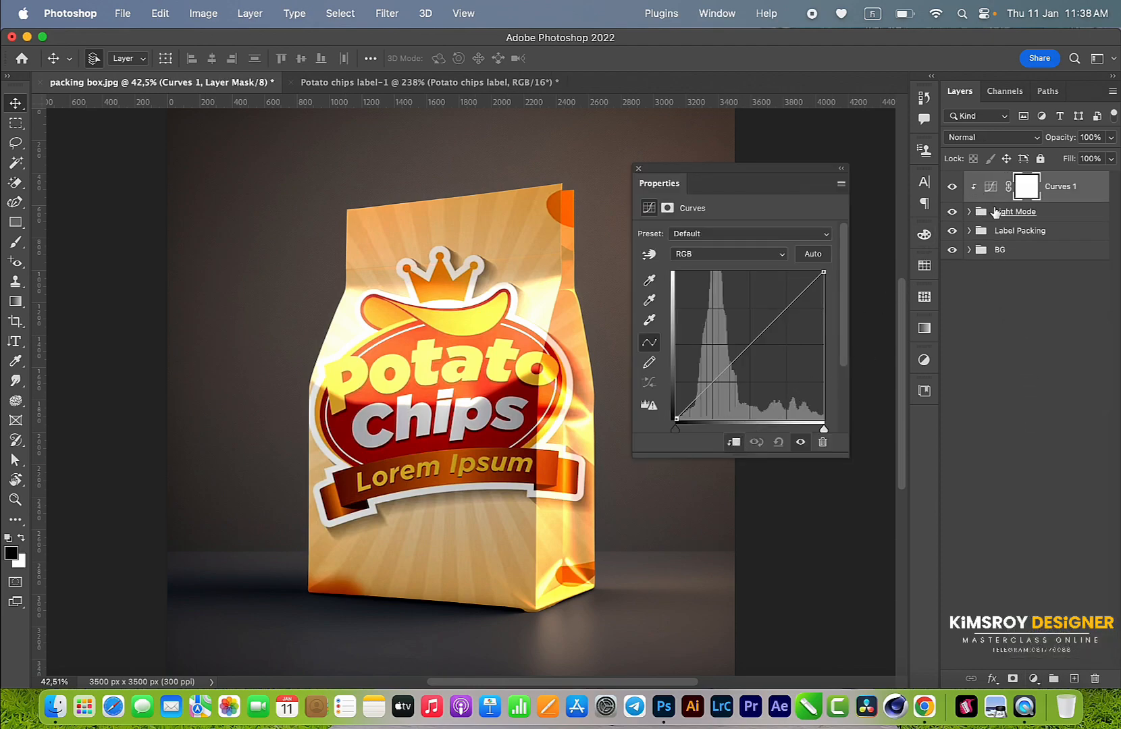
Step: Pull the lower part of the RGB curve down while anchoring the highlights with an upper point, and compare the bag with and without Curves
{"action": "left_click", "coordinate": [795, 295]}
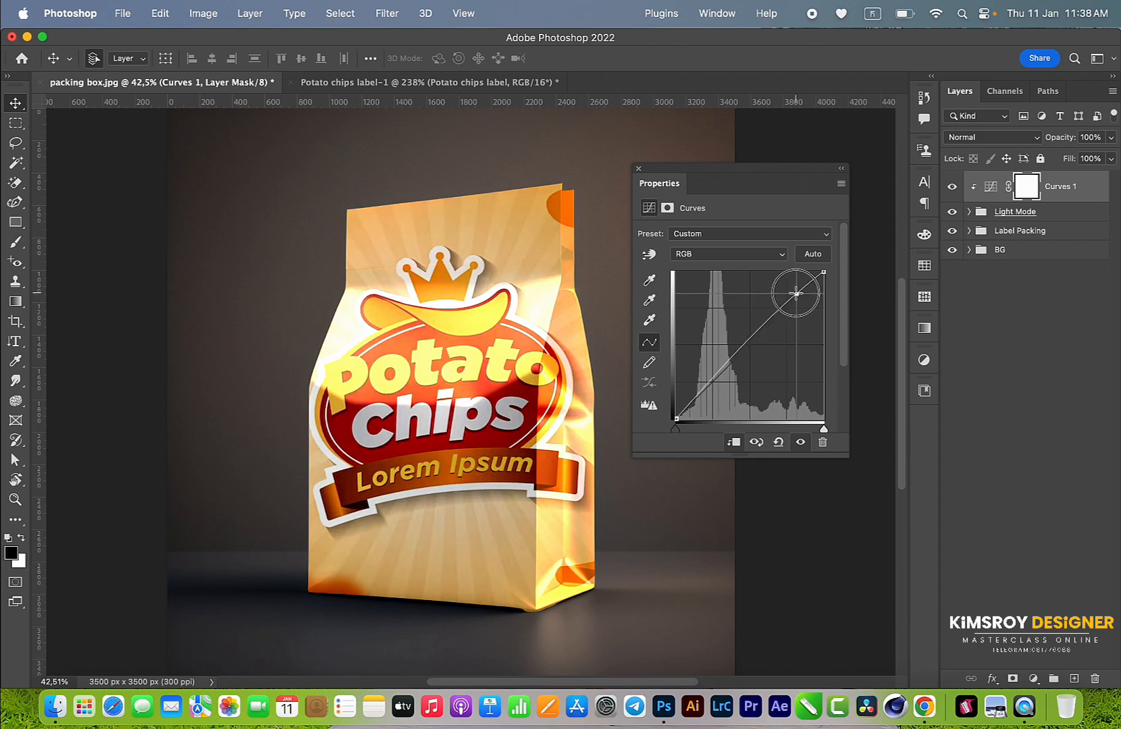
{"action": "left_click_drag", "start_coordinate": [719, 370], "coordinate": [727, 393]}
{"action": "left_click_drag", "start_coordinate": [798, 293], "coordinate": [790, 306]}
{"action": "left_click_drag", "start_coordinate": [726, 393], "coordinate": [719, 394]}
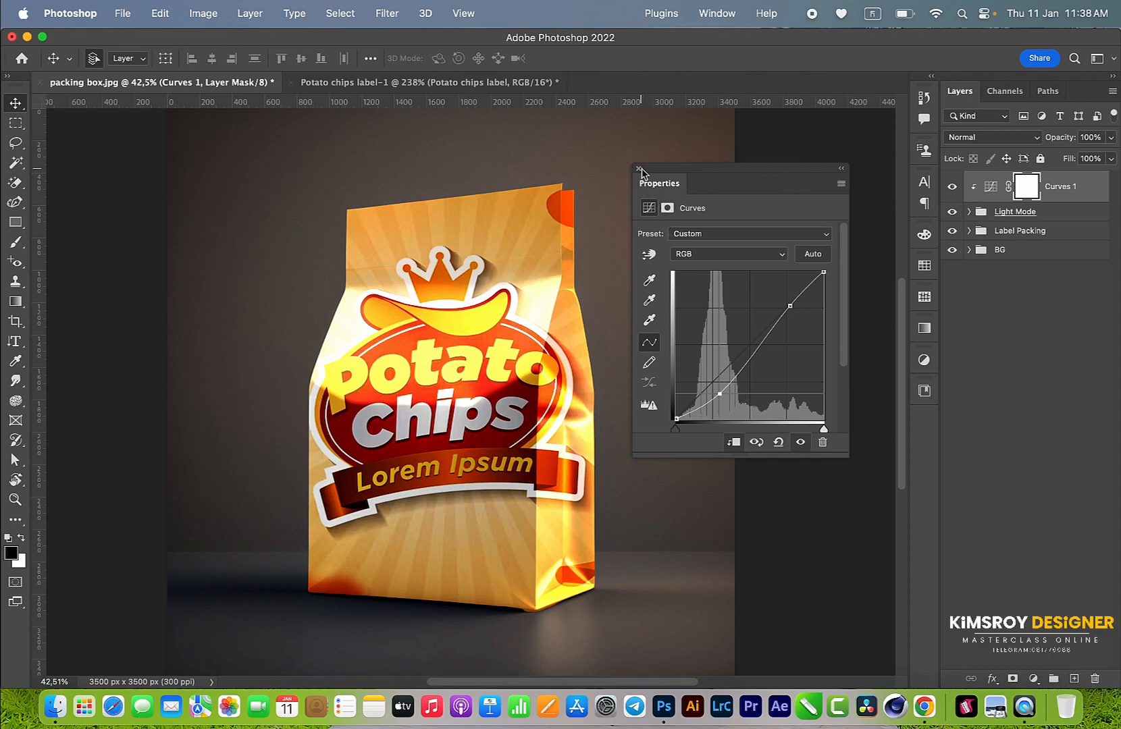
{"action": "left_click", "coordinate": [639, 168]}
{"action": "left_click", "coordinate": [953, 187]}
{"action": "left_click", "coordinate": [953, 187]}
{"action": "left_click", "coordinate": [952, 187]}
{"action": "left_click", "coordinate": [953, 188]}
{"action": "scroll", "coordinate": [567, 277], "scroll_direction": "down", "scroll_amount": 2}
{"action": "scroll", "coordinate": [567, 277], "scroll_direction": "up", "scroll_amount": 2}
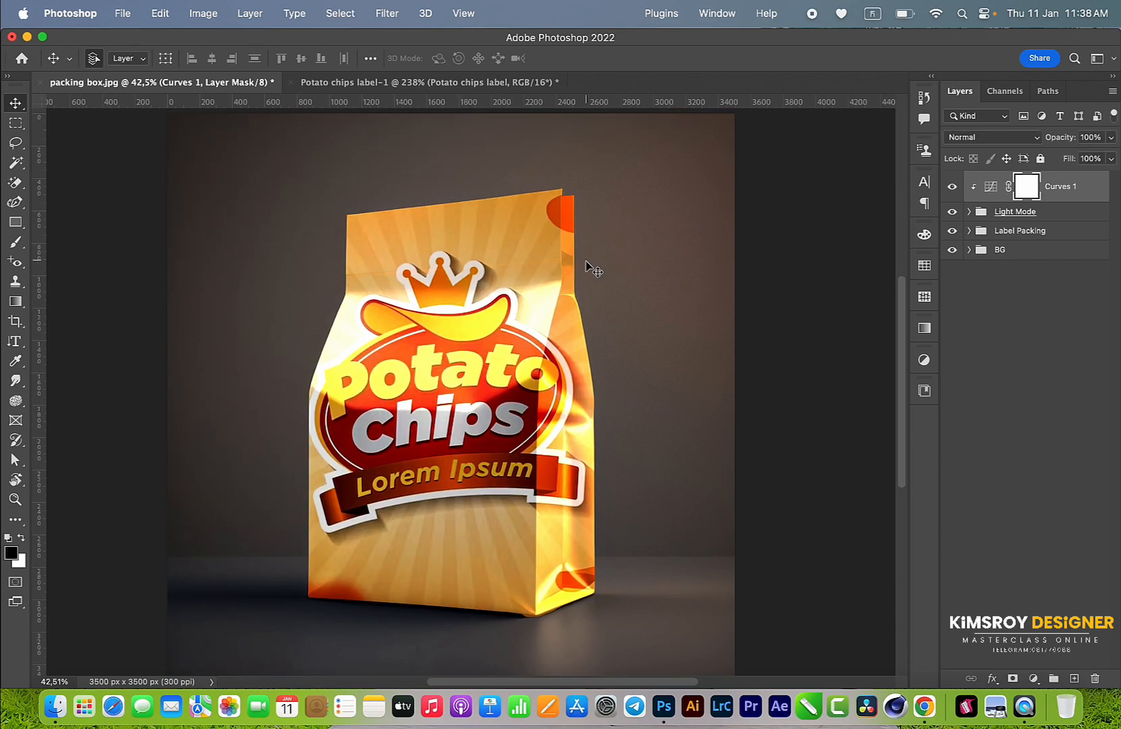